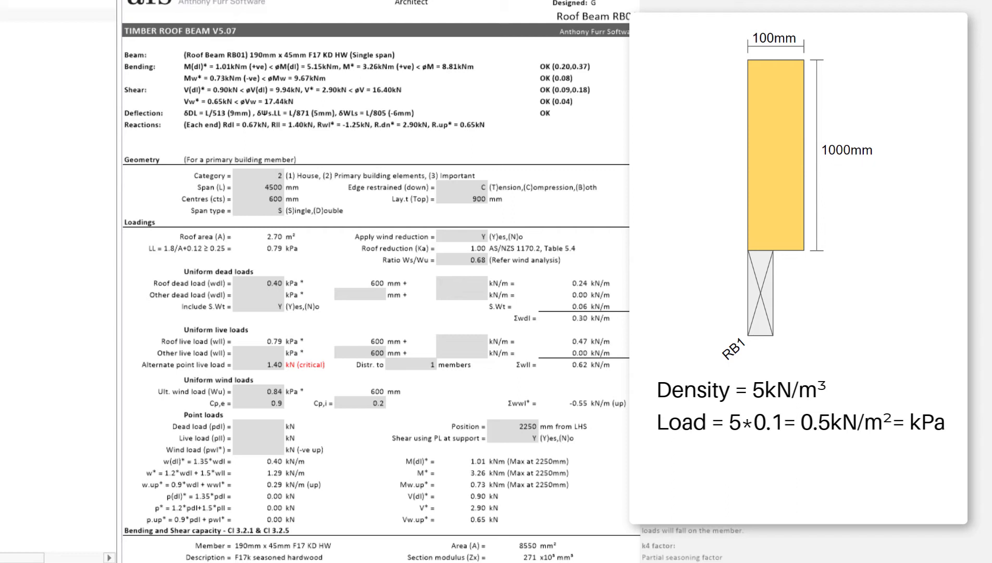
Enter =0.1*5 (0.50 kPa) as RB01's other dead load, applied over a 1000 mm width.
{"action": "left_click", "coordinate": [264, 295]}
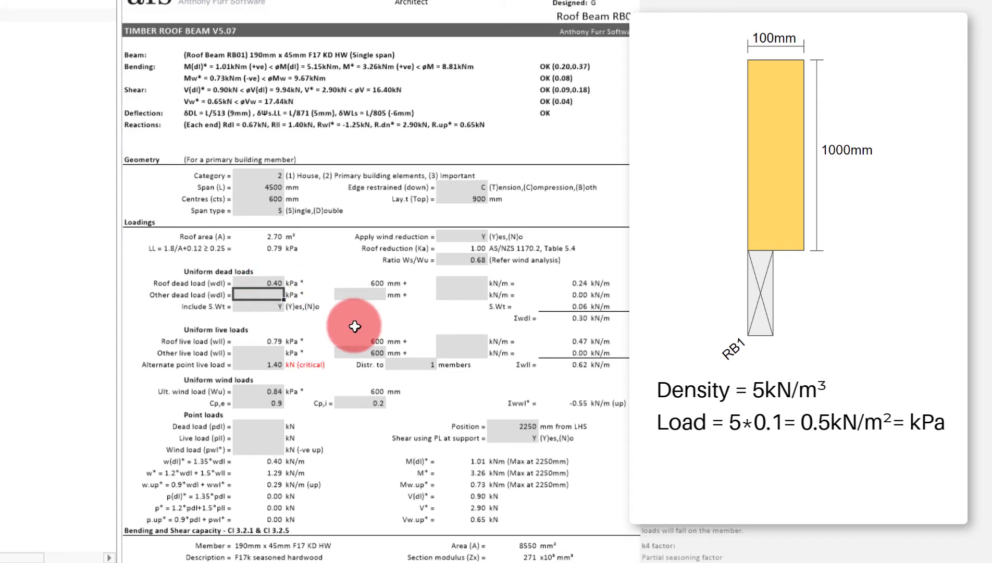
{"action": "type", "text": "=0.1*5"}
{"action": "key", "text": "Return"}
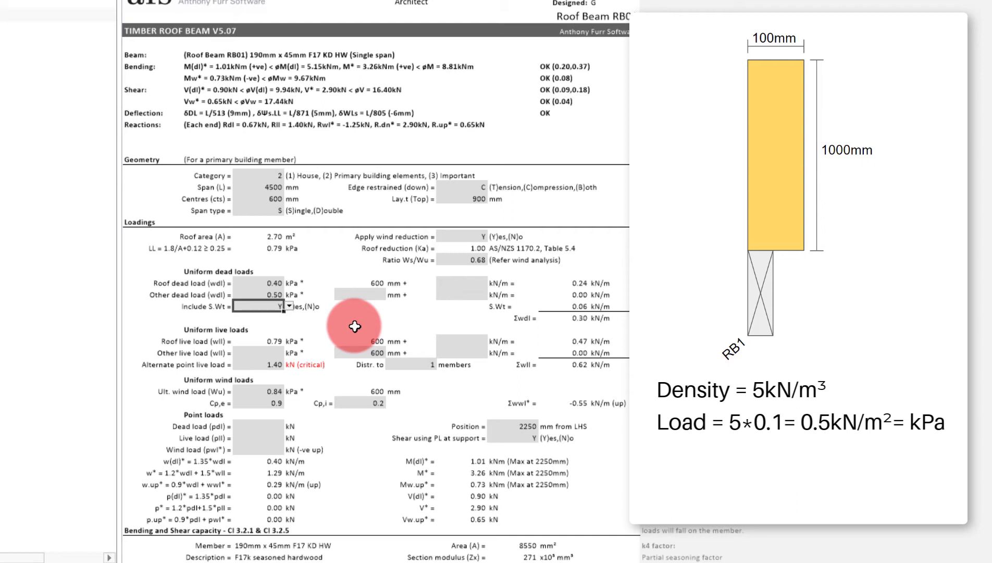
{"action": "left_click", "coordinate": [364, 295]}
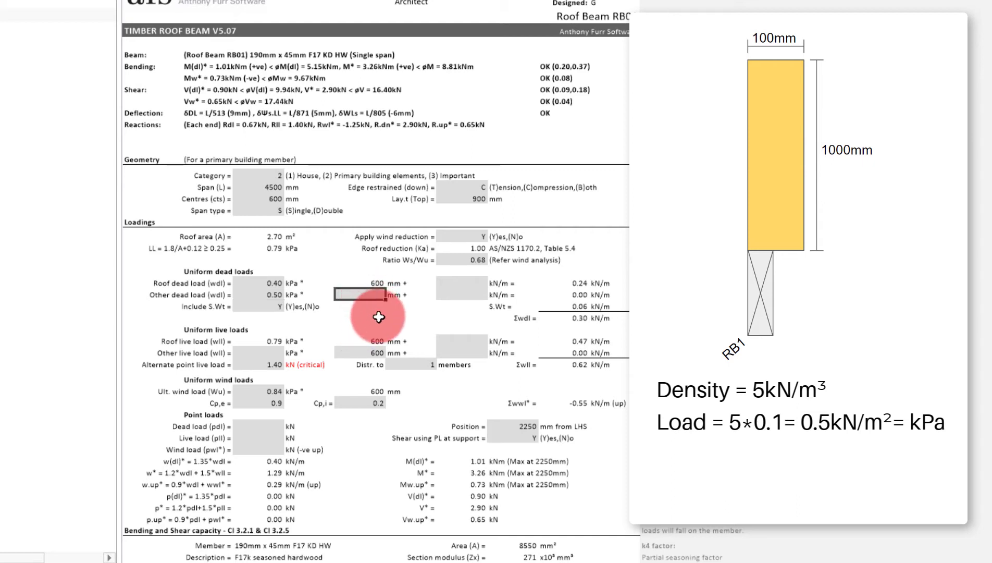
{"action": "type", "text": "1000"}
{"action": "key", "text": "Return"}
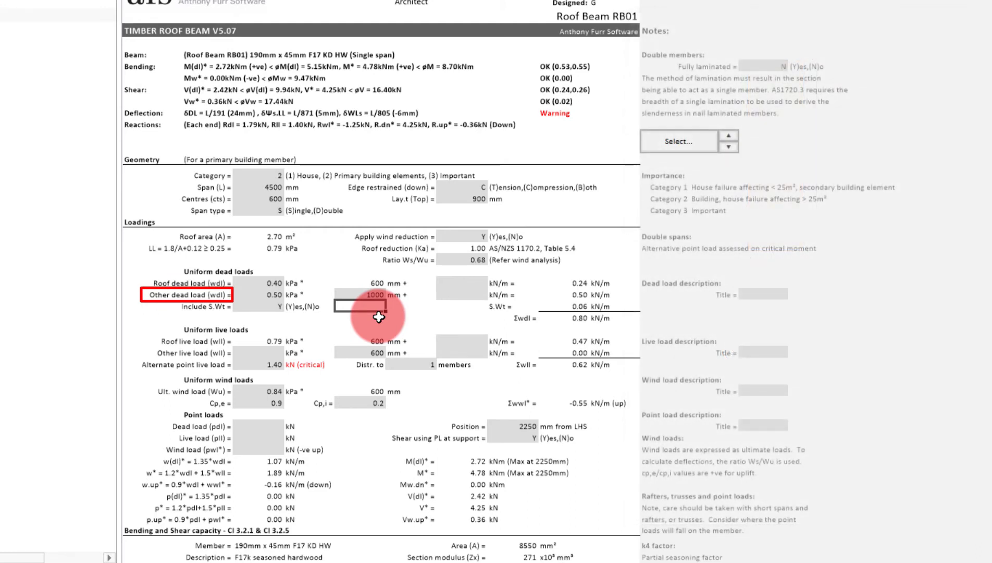
Title the dead load description 'Wall dead load' in the Notes column.
{"action": "left_click", "coordinate": [772, 294]}
{"action": "type", "text": "Wall dead load"}
{"action": "key", "text": "Return"}
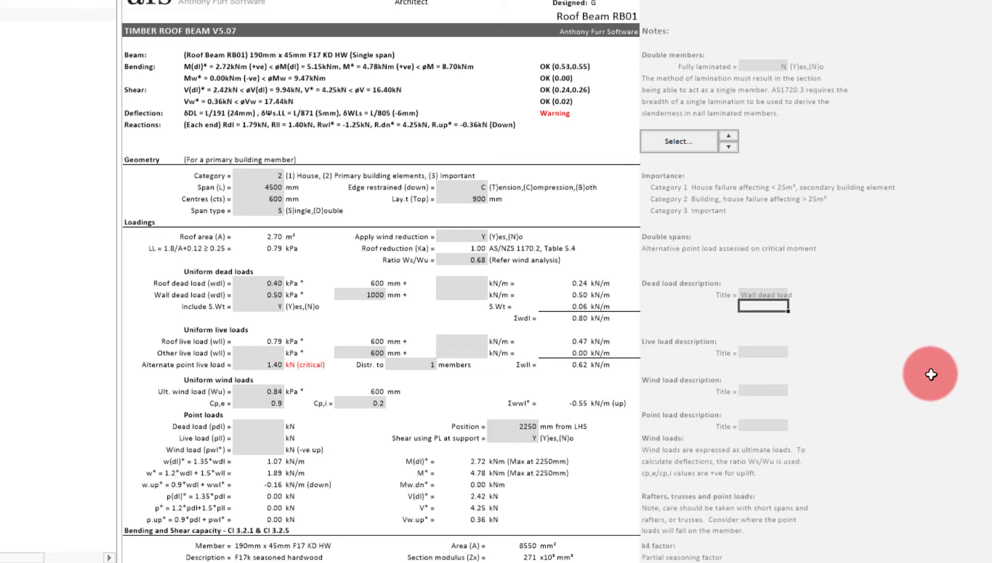
Comment the Wall dead load value with '100mm thick wall 5kN/m3', shrinking the box to fit.
{"action": "right_click", "coordinate": [271, 294]}
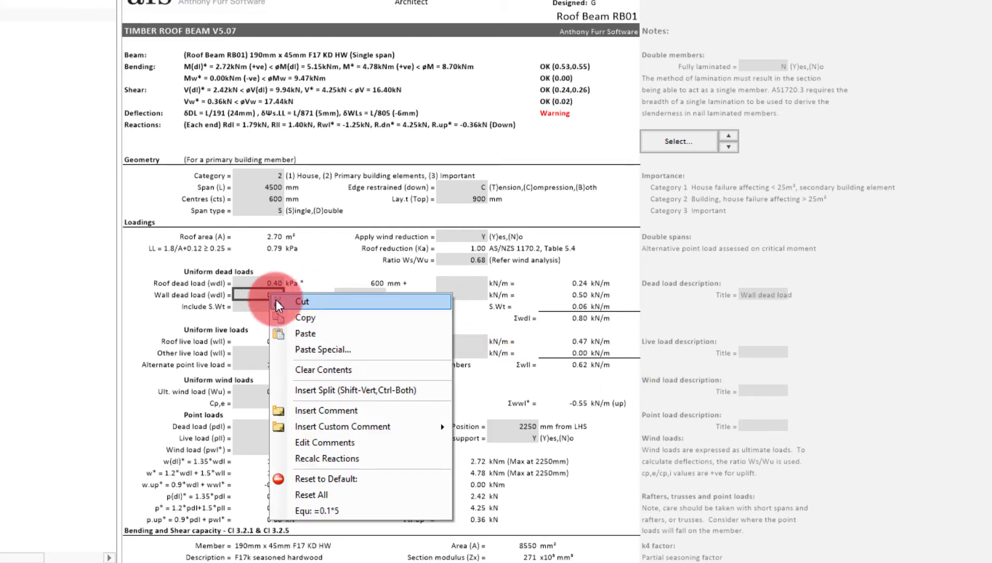
{"action": "left_click", "coordinate": [328, 410]}
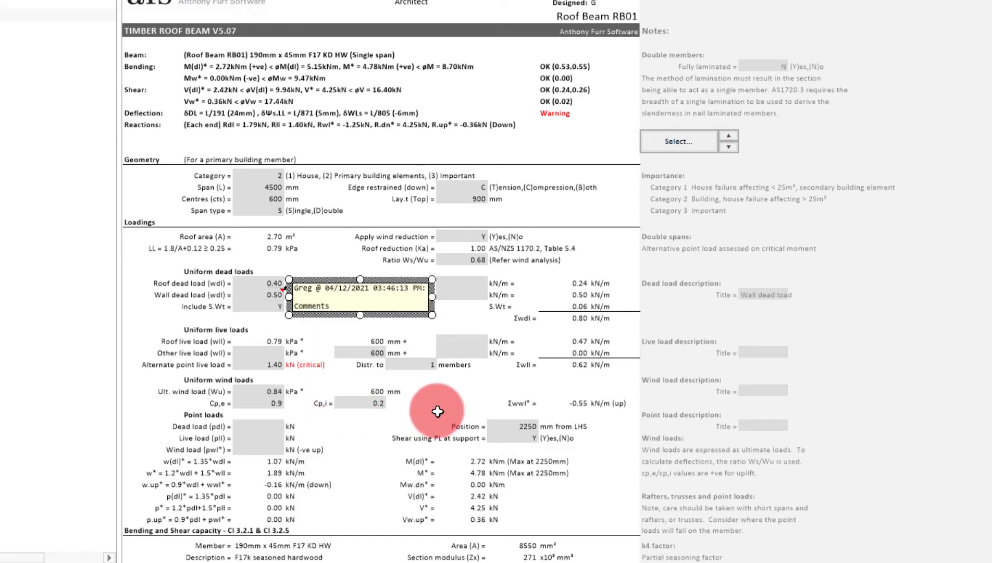
{"action": "key", "text": "ctrl+a"}
{"action": "type", "text": "100mm "}
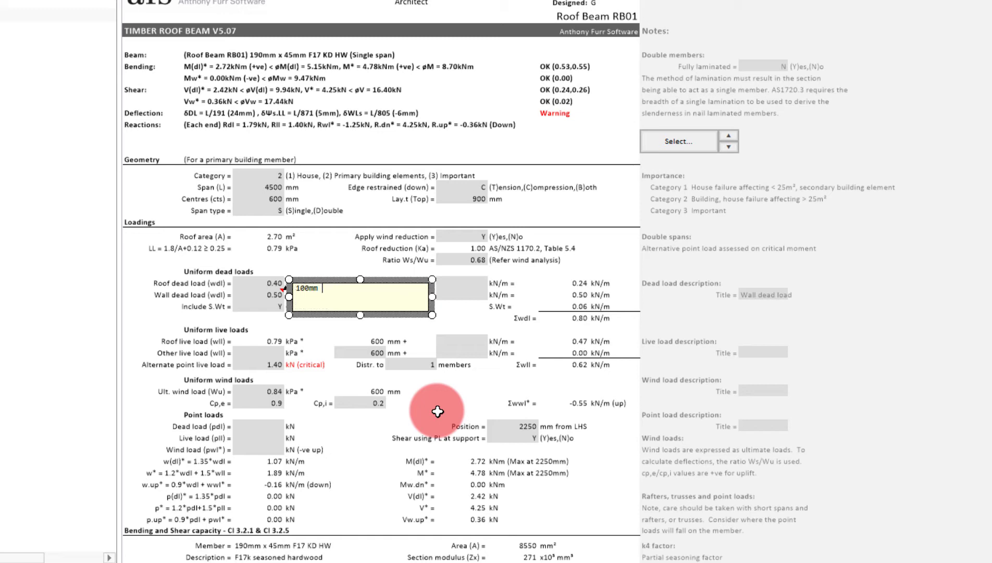
{"action": "type", "text": "thick wall 5kN/m3"}
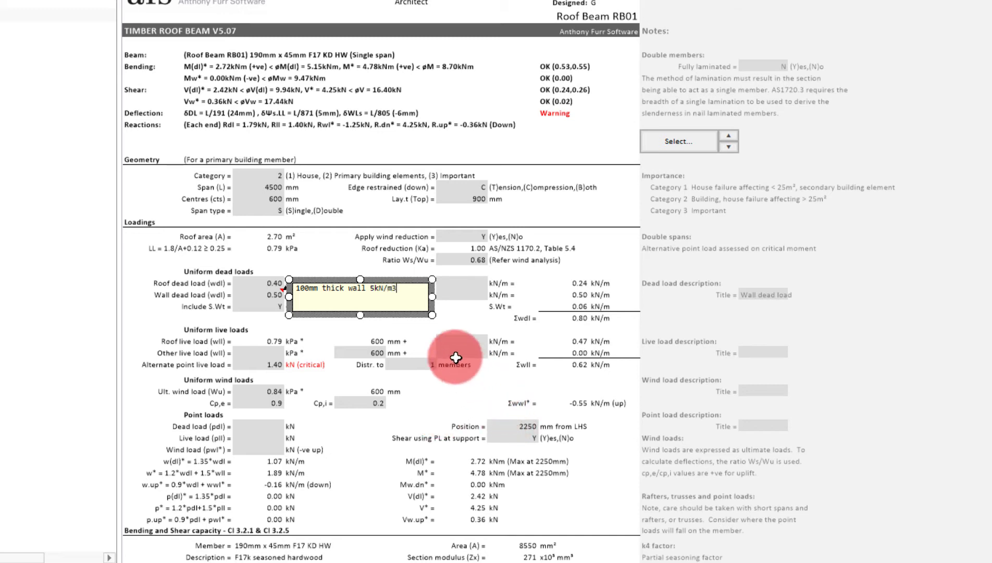
{"action": "left_click_drag", "start_coordinate": [433, 315], "coordinate": [393, 262]}
{"action": "left_click", "coordinate": [420, 330]}
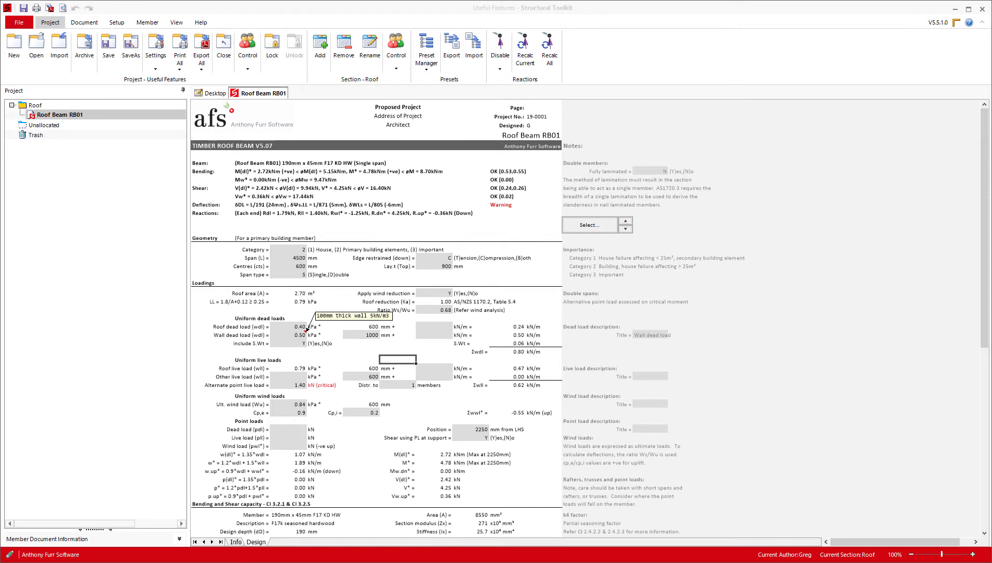
Create a new timber roof beam, keeping the default name Roof Beam RB02.
{"action": "left_click", "coordinate": [219, 93]}
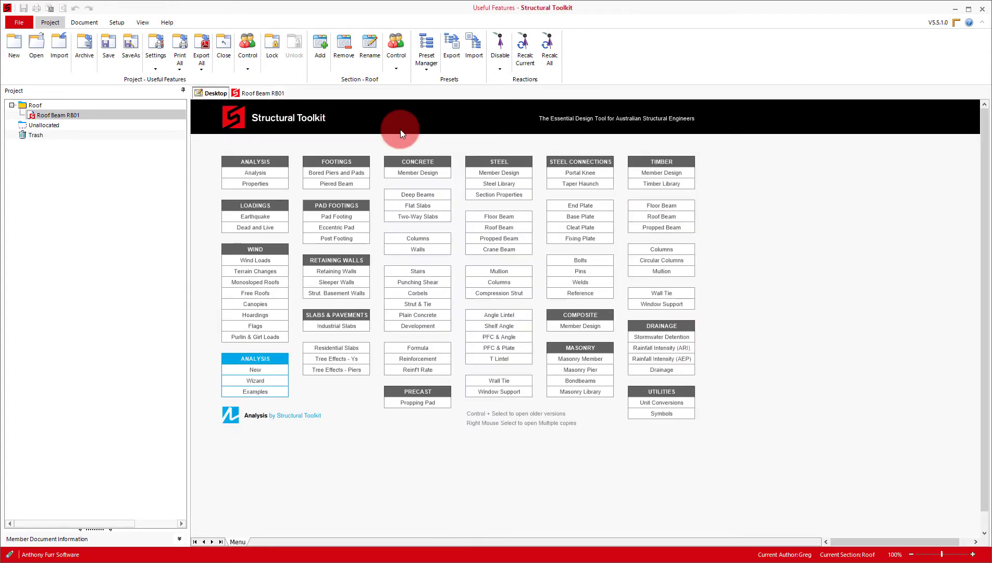
{"action": "left_click", "coordinate": [663, 218]}
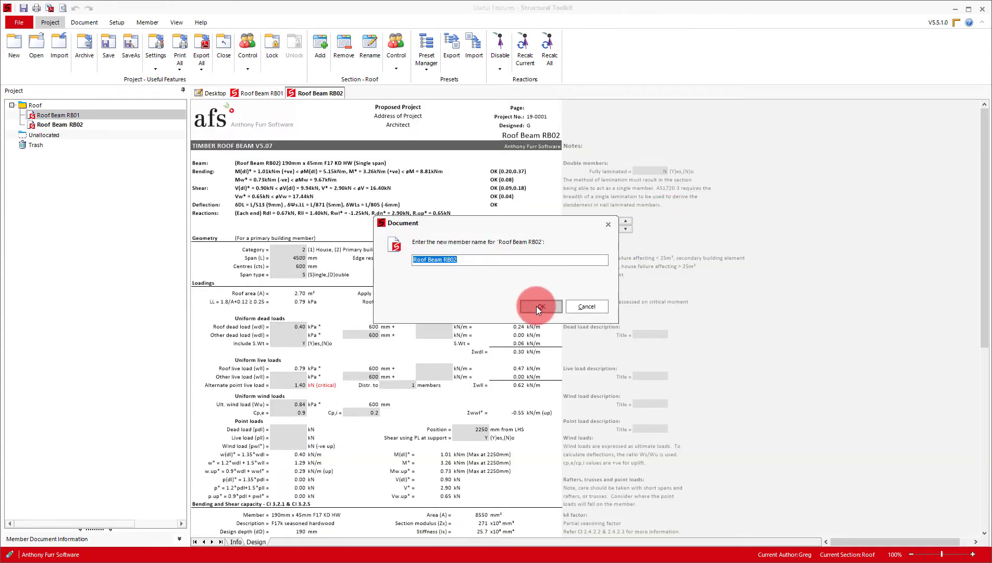
{"action": "left_click", "coordinate": [539, 307]}
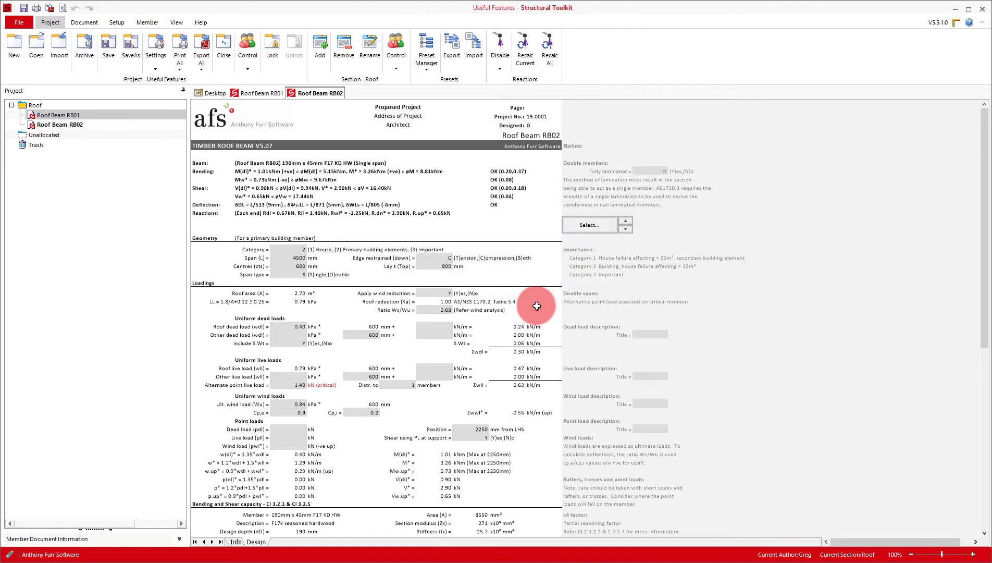
On RB01, add Roof Beam RB02's right-end reaction to the dead and live point loads.
{"action": "left_click", "coordinate": [266, 94]}
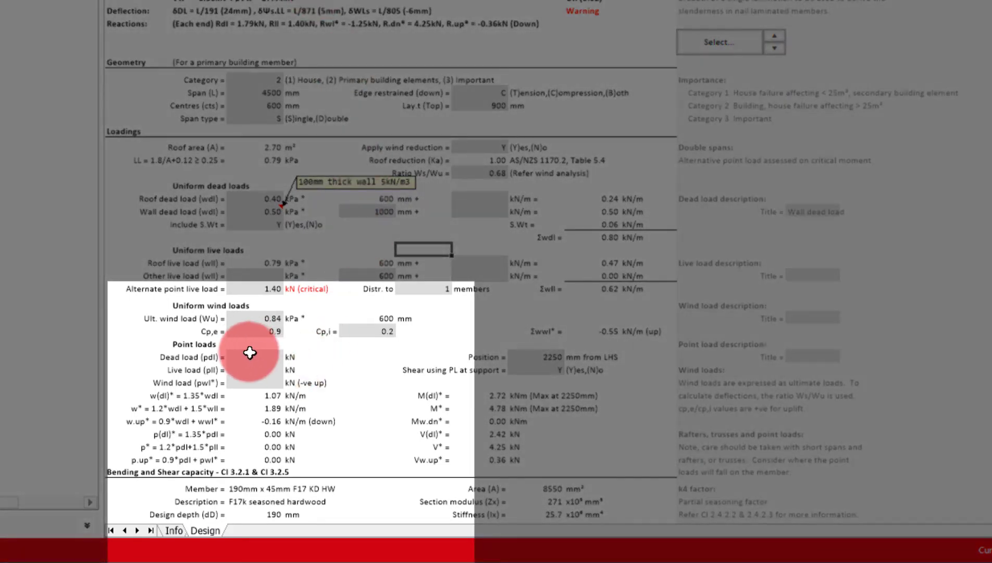
{"action": "left_click_drag", "start_coordinate": [254, 356], "coordinate": [257, 381]}
{"action": "right_click", "coordinate": [257, 381]}
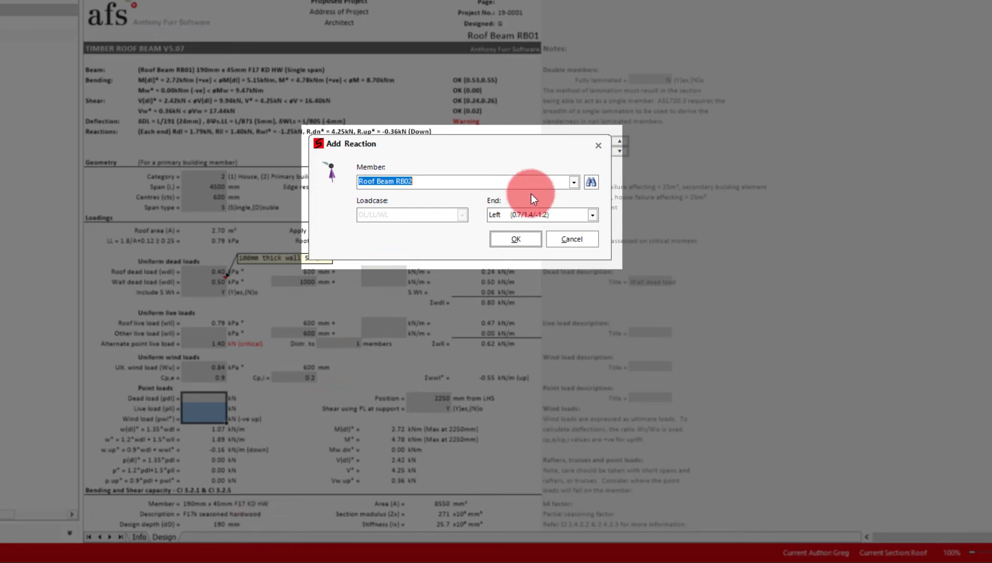
{"action": "left_click", "coordinate": [574, 182]}
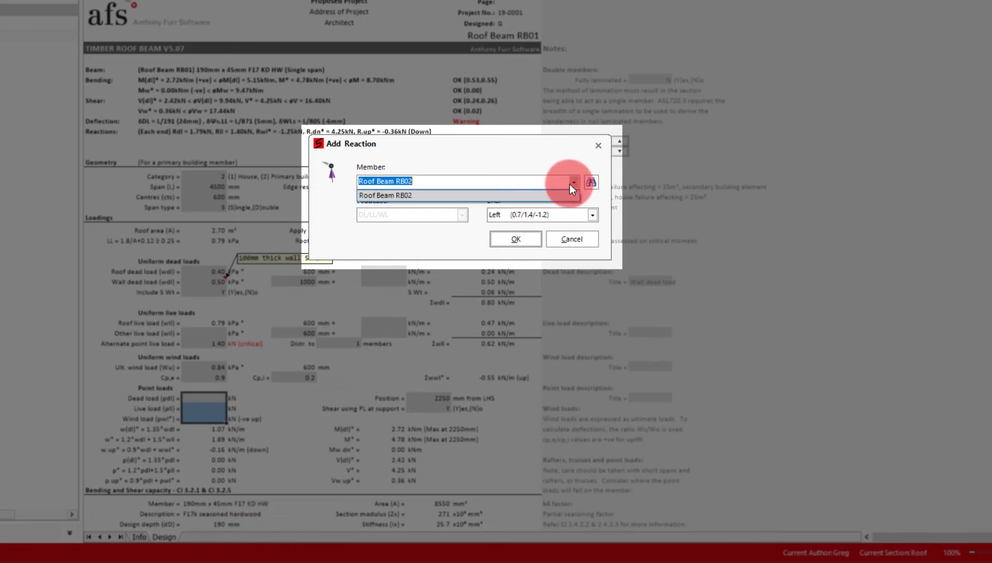
{"action": "left_click", "coordinate": [570, 184]}
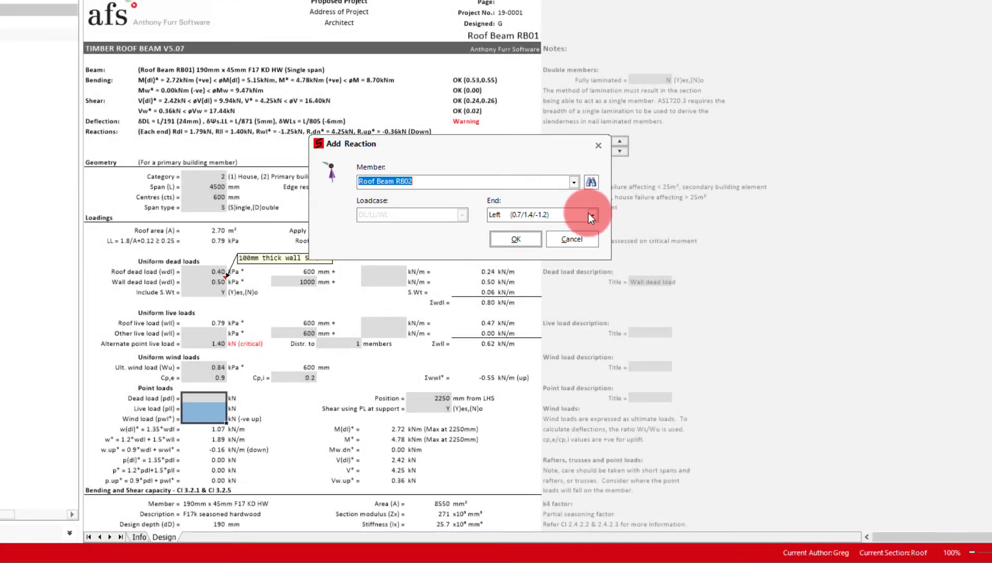
{"action": "left_click", "coordinate": [592, 216]}
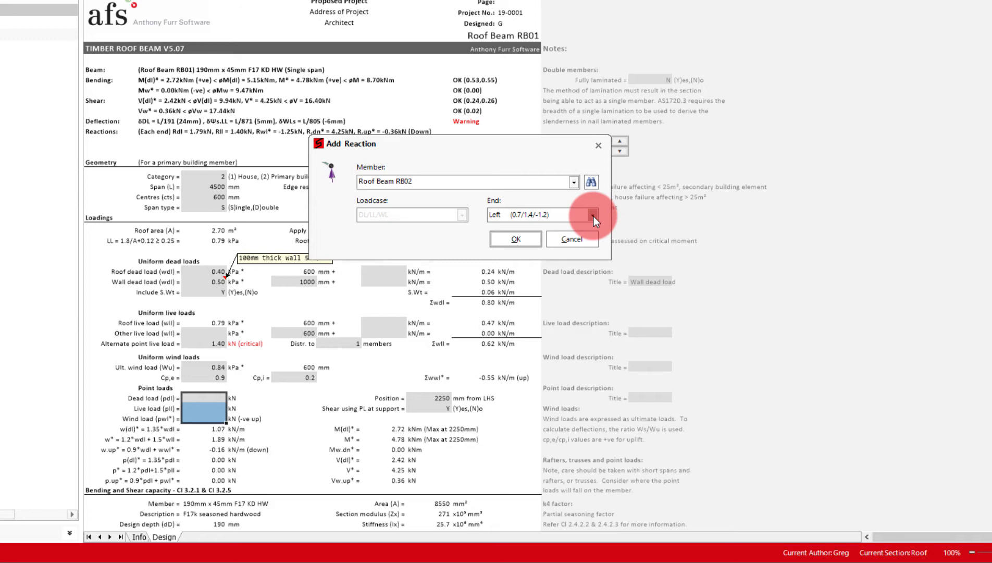
{"action": "left_click", "coordinate": [594, 217]}
{"action": "left_click", "coordinate": [585, 239]}
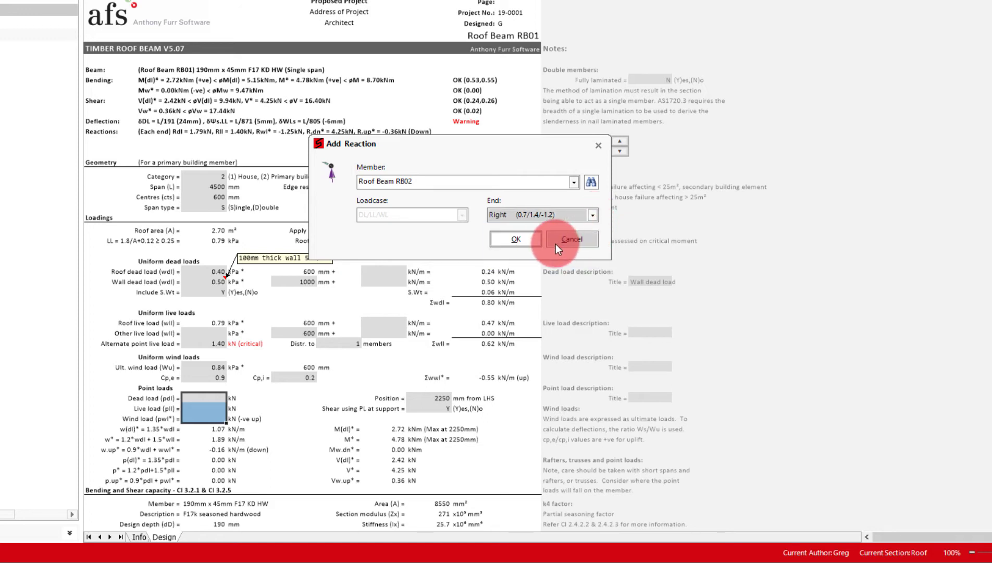
{"action": "left_click", "coordinate": [533, 242]}
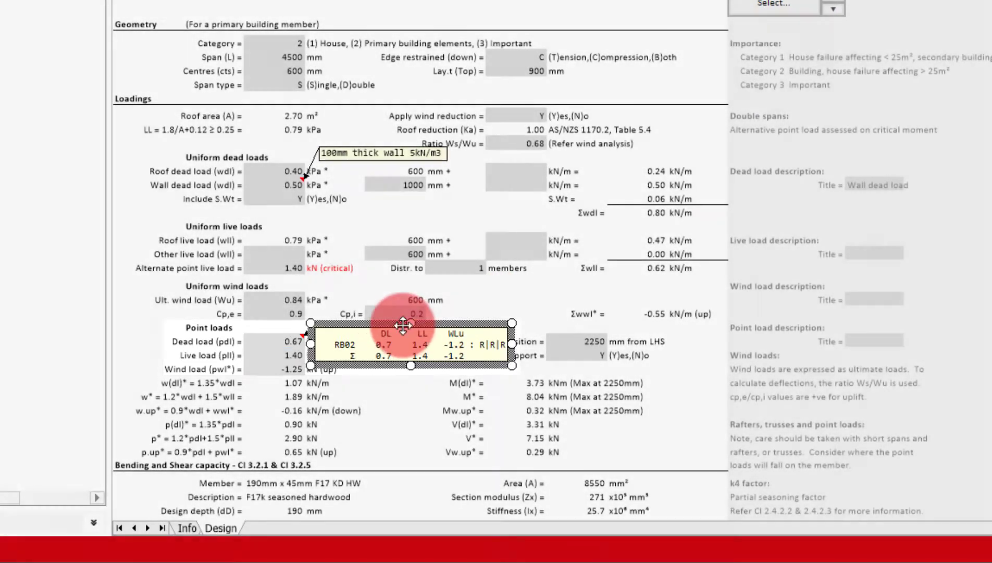
Auto-size the reaction comment so its DL, LL and WLu columns show.
{"action": "right_click", "coordinate": [403, 327]}
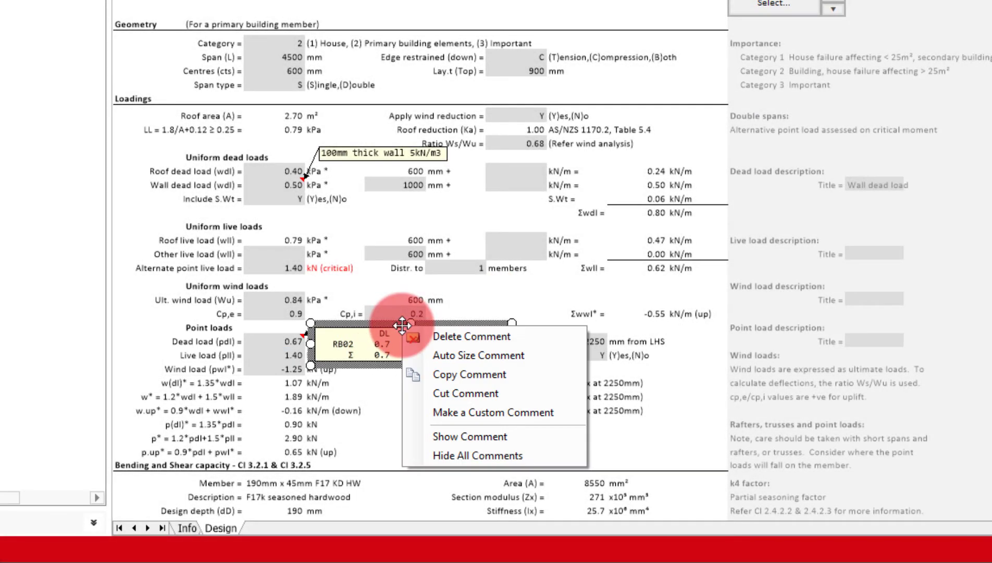
{"action": "left_click", "coordinate": [443, 354]}
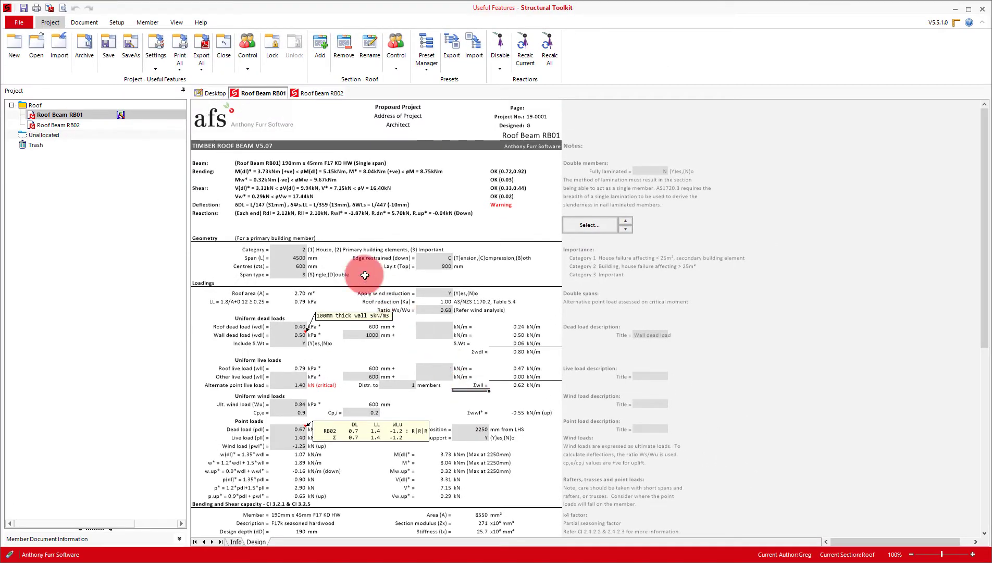
Change RB02's roof dead load, then check RB01's dead point load now reads 1.34 kN.
{"action": "left_click", "coordinate": [307, 95]}
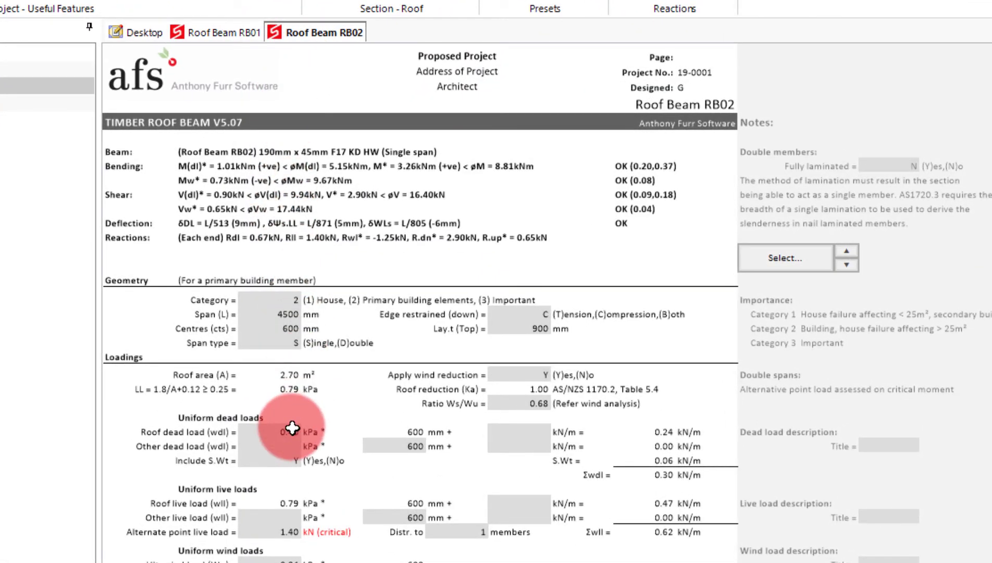
{"action": "left_click", "coordinate": [292, 427]}
{"action": "type", "text": "0.5"}
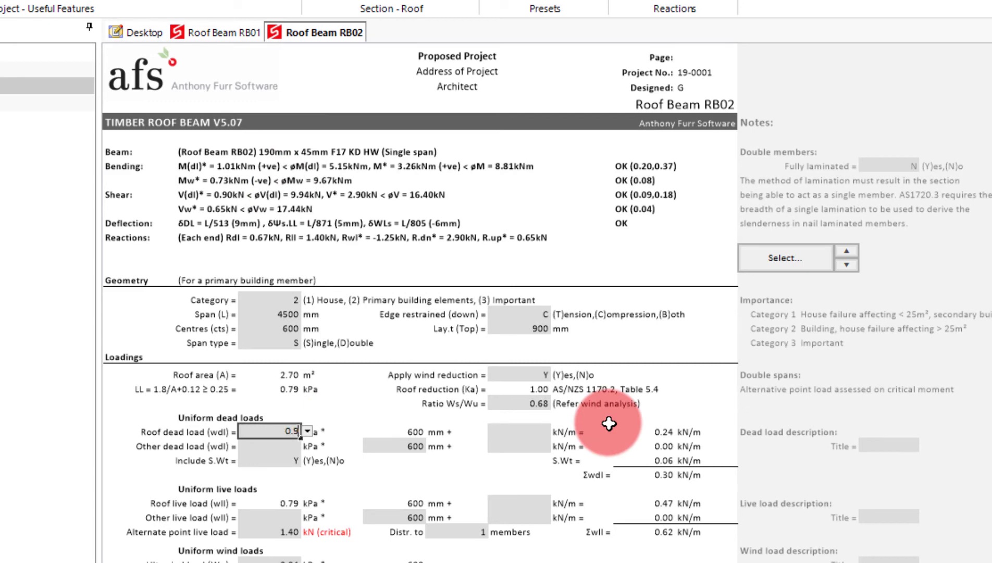
{"action": "key", "text": "Return"}
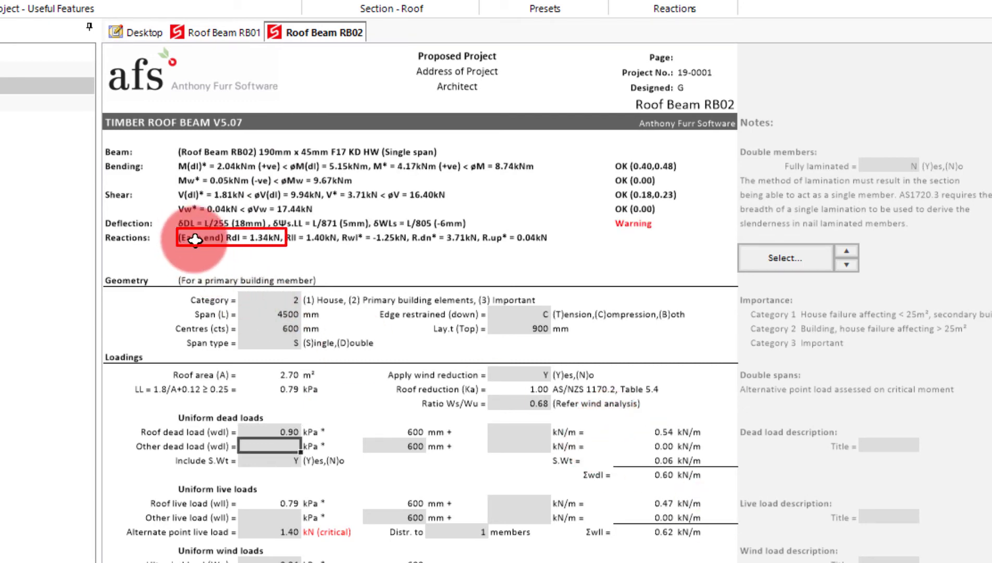
{"action": "left_click", "coordinate": [213, 32]}
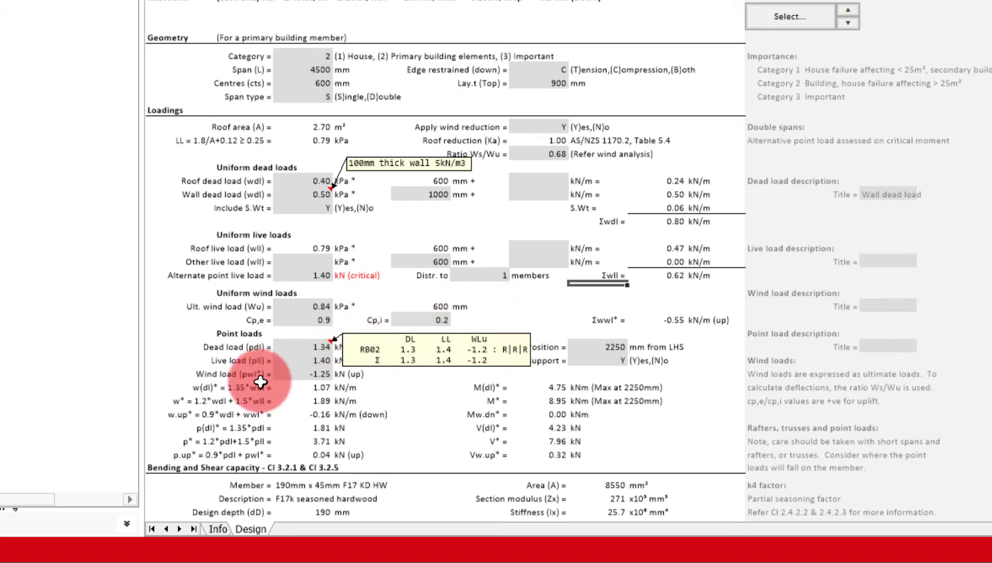
Add RB02's left-end reaction to RB01's three point-load cells.
{"action": "left_click_drag", "start_coordinate": [295, 343], "coordinate": [294, 372]}
{"action": "right_click", "coordinate": [300, 372]}
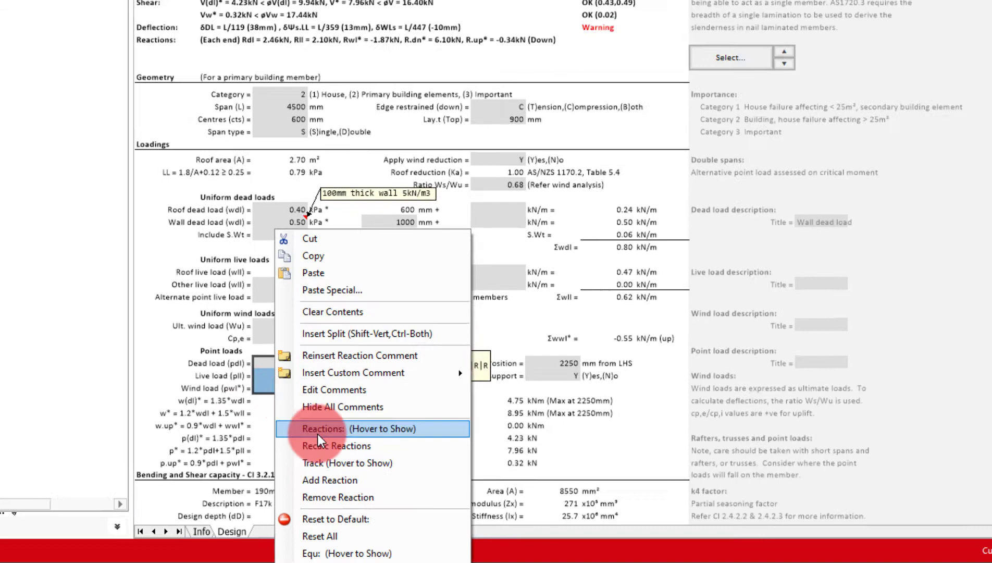
{"action": "left_click", "coordinate": [326, 480]}
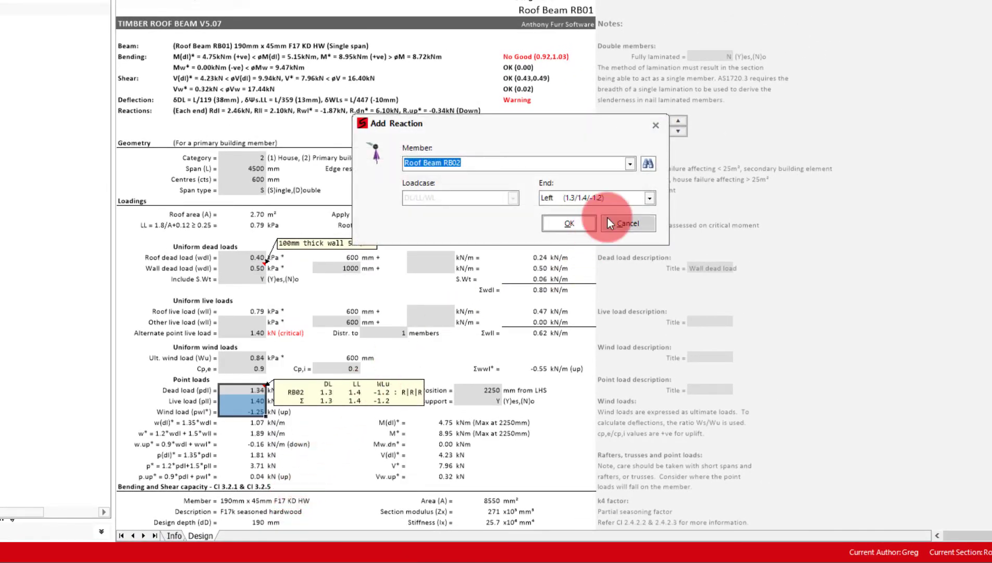
{"action": "left_click", "coordinate": [568, 222]}
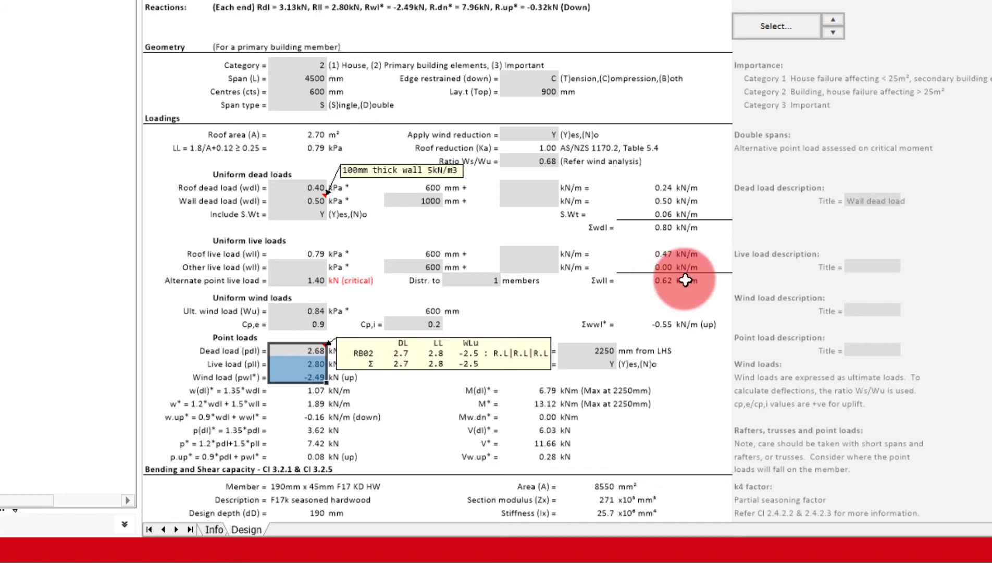
Append +1 to RB01's dead point load formula, raising it to 3.68 kN.
{"action": "double_click", "coordinate": [292, 350]}
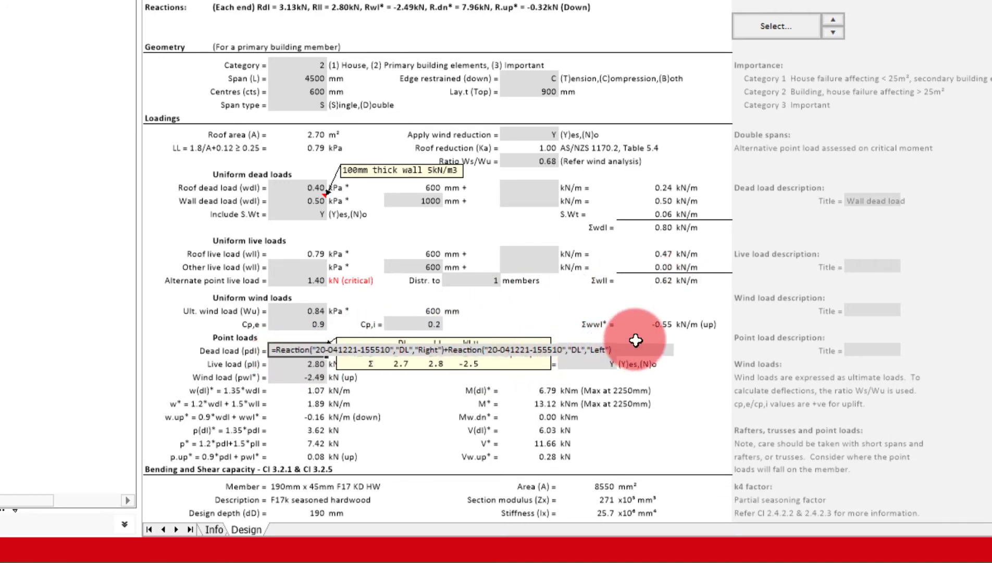
{"action": "type", "text": ")"}
{"action": "key", "text": "Return"}
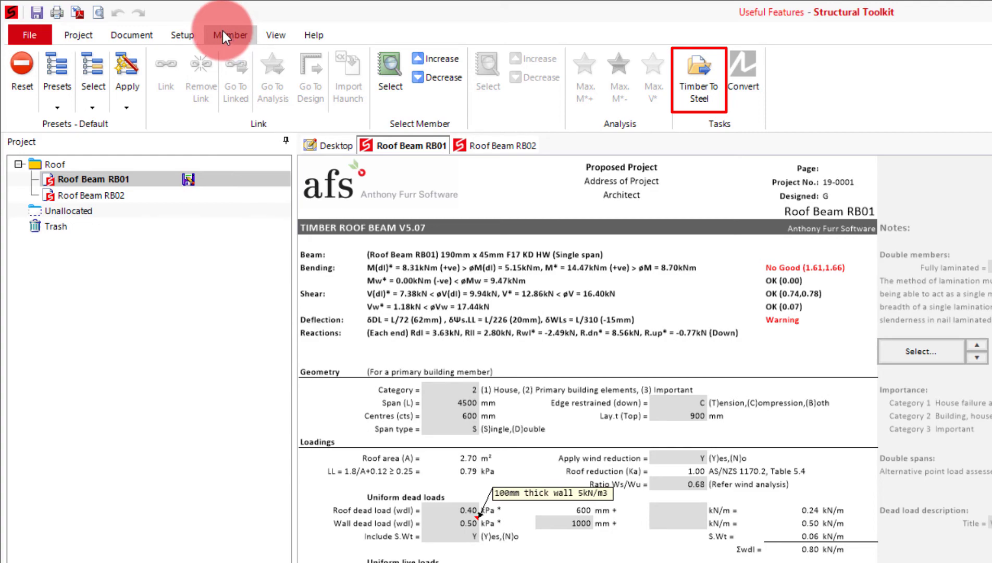
Convert RB01 with Timber To Steel, keeping the original timber member design.
{"action": "left_click", "coordinate": [694, 75]}
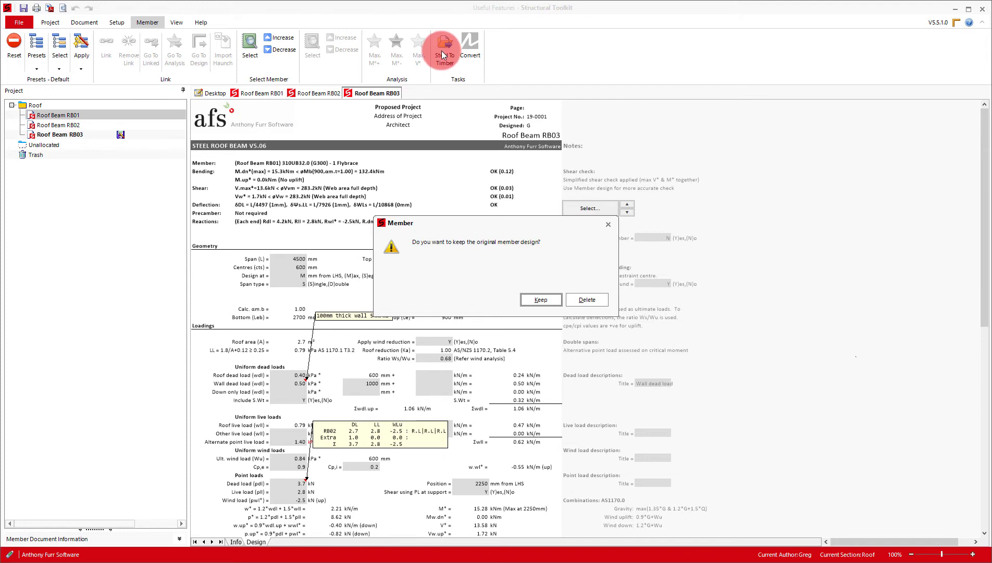
{"action": "left_click", "coordinate": [550, 301]}
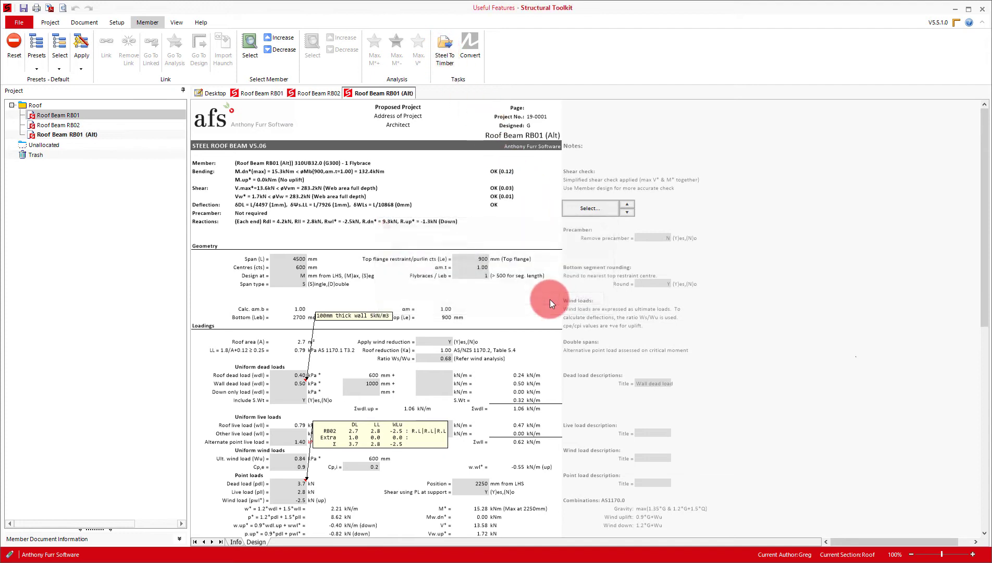
{"action": "left_click", "coordinate": [587, 300]}
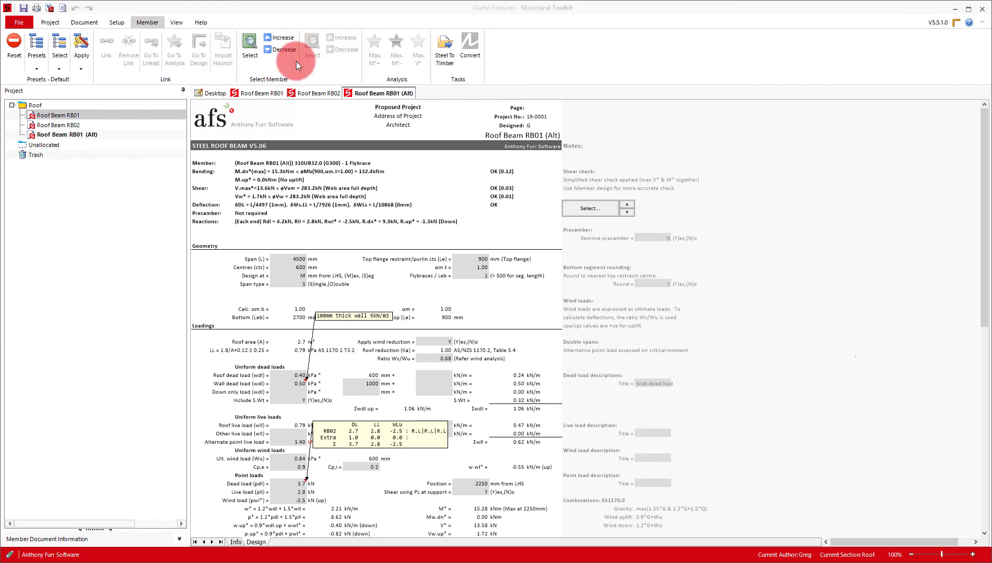
Add a timber Roof Beam member from the Desktop menu, keeping the name Roof Beam RB03.
{"action": "left_click", "coordinate": [207, 92]}
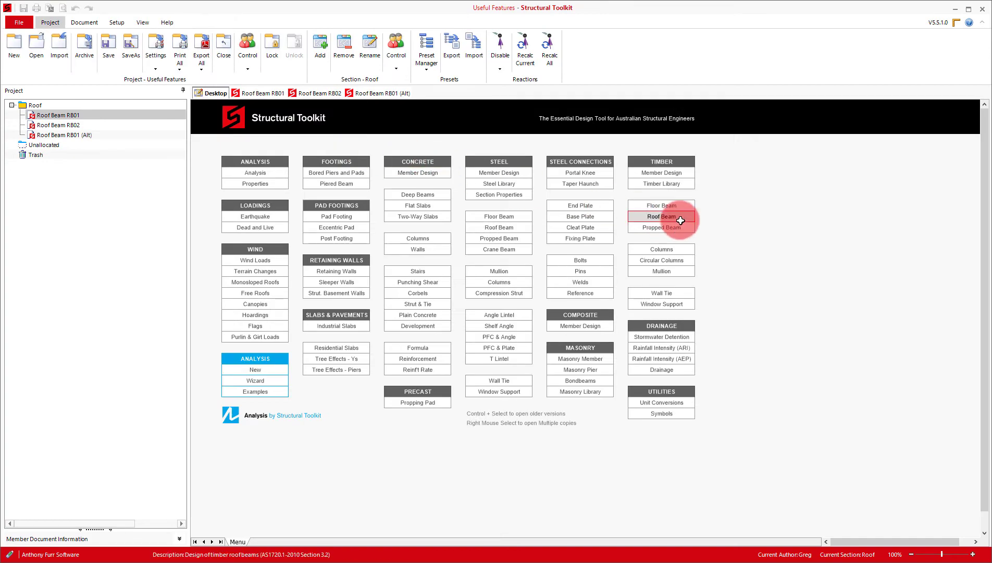
{"action": "left_click", "coordinate": [681, 218]}
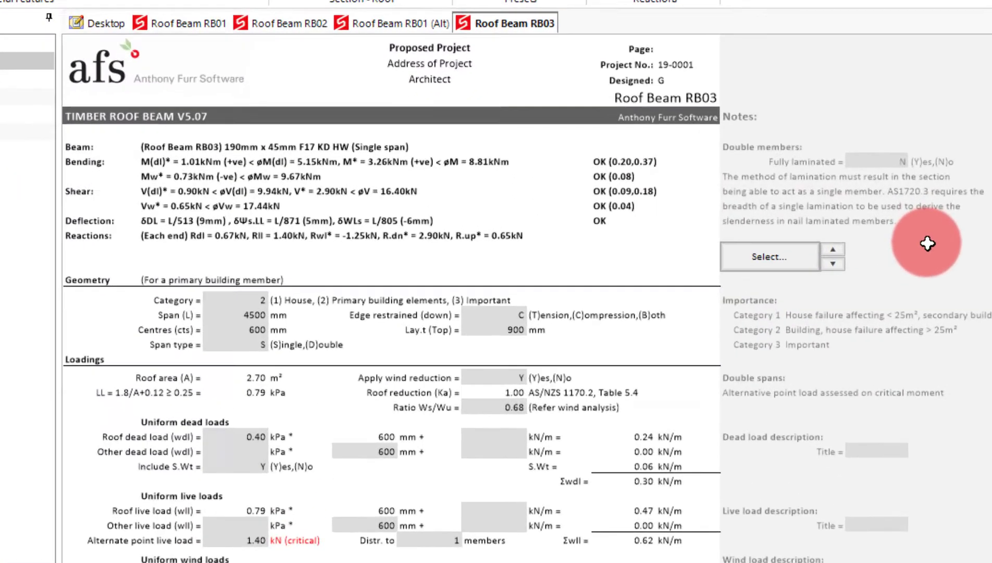
{"action": "left_click", "coordinate": [701, 407]}
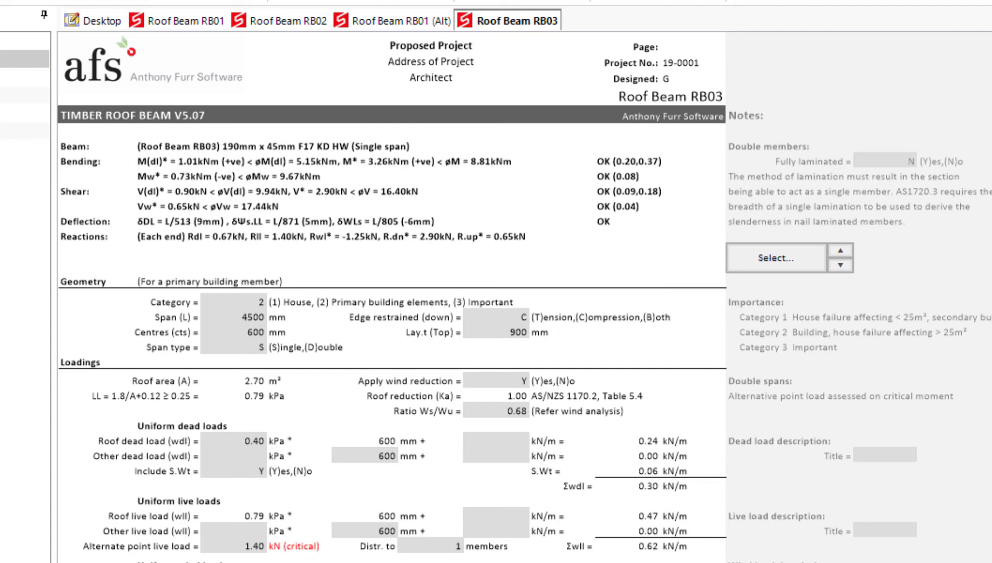
Set RB03's centres to 900 mm and its span to 3000 mm.
{"action": "left_click", "coordinate": [245, 332]}
{"action": "type", "text": "900"}
{"action": "key", "text": "Return"}
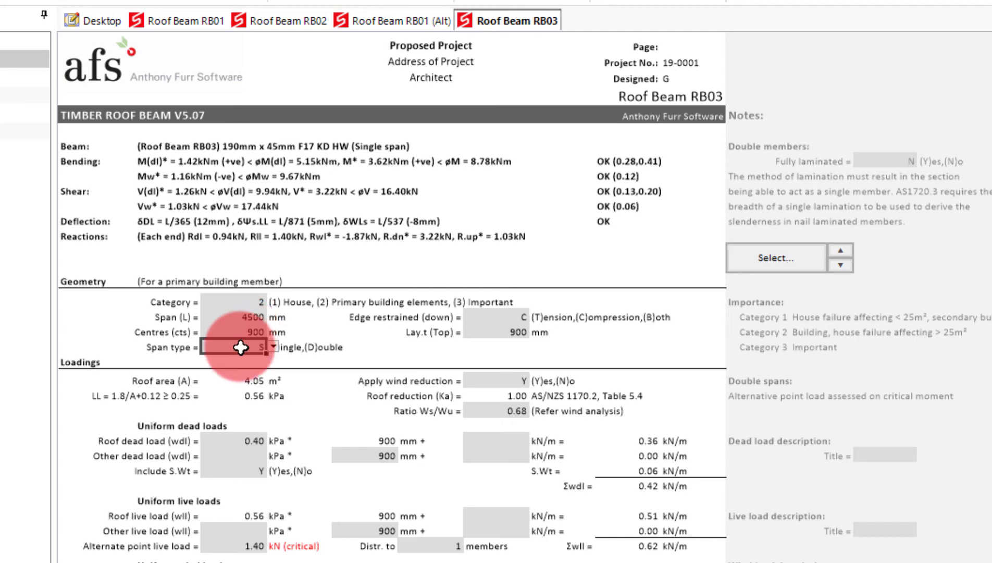
{"action": "left_click", "coordinate": [241, 314]}
{"action": "double_click", "coordinate": [242, 315]}
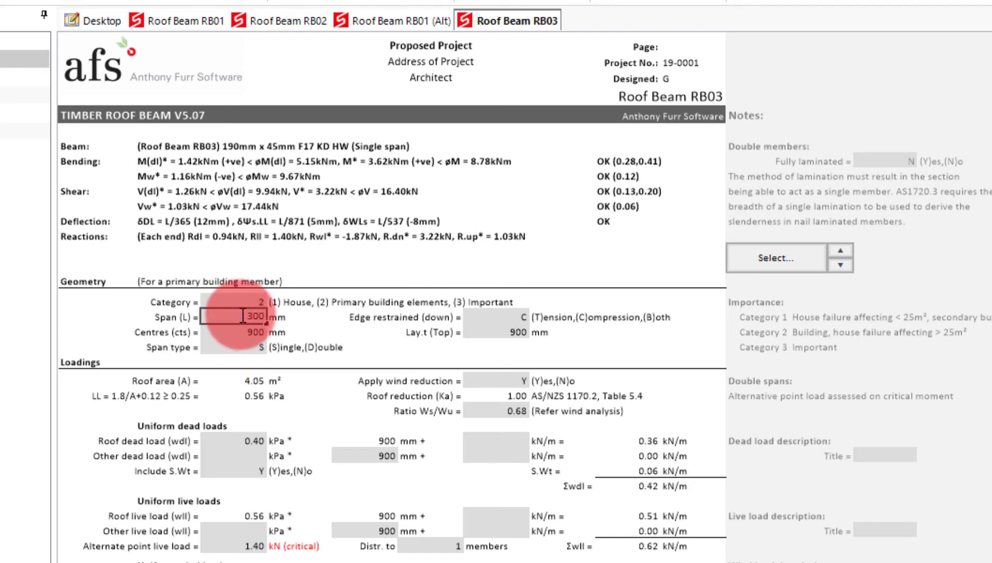
{"action": "type", "text": "3000"}
{"action": "key", "text": "Return"}
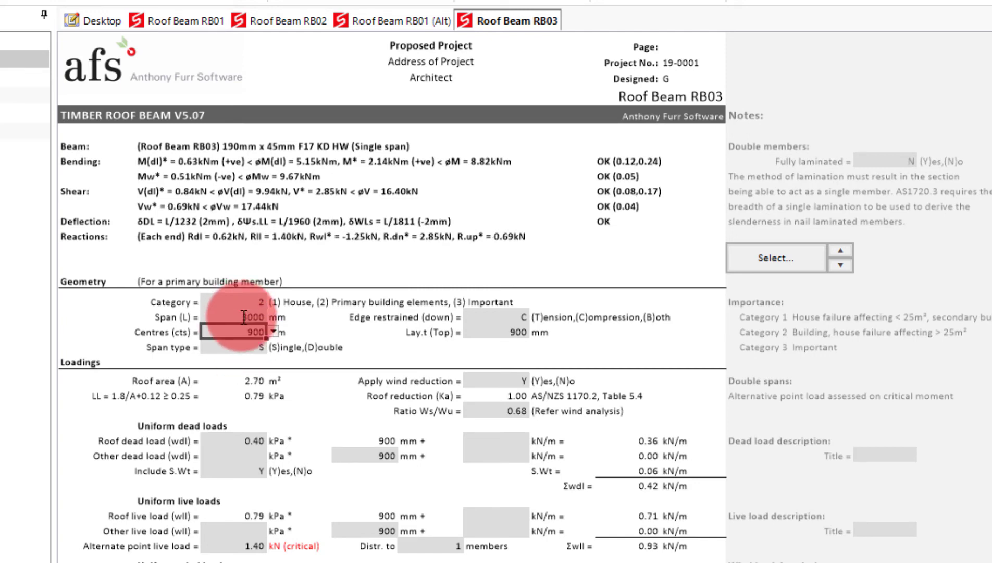
Change RB03's section to 190 x 45 F7 KD Pine.
{"action": "left_click", "coordinate": [776, 258]}
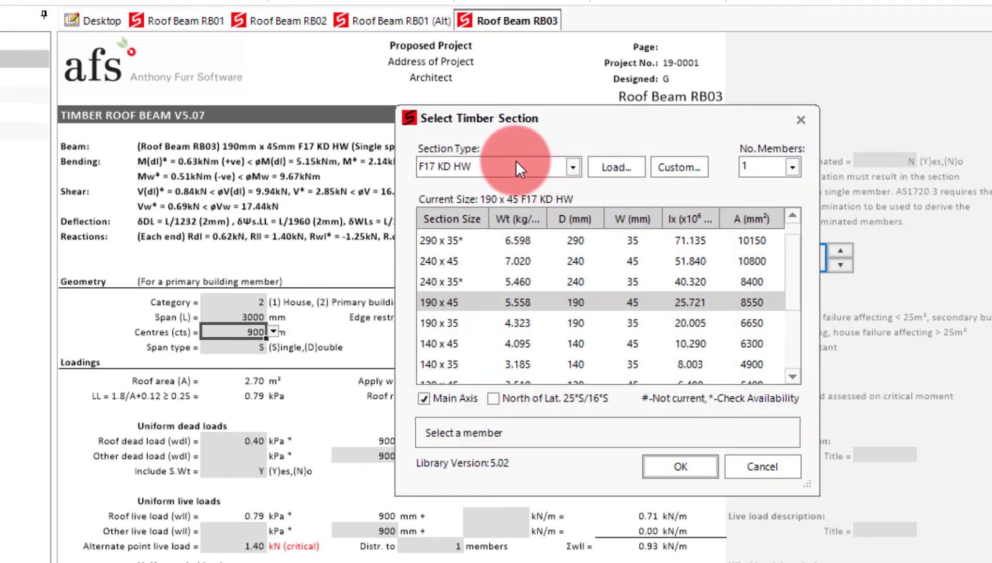
{"action": "left_click", "coordinate": [517, 163]}
{"action": "left_click", "coordinate": [484, 202]}
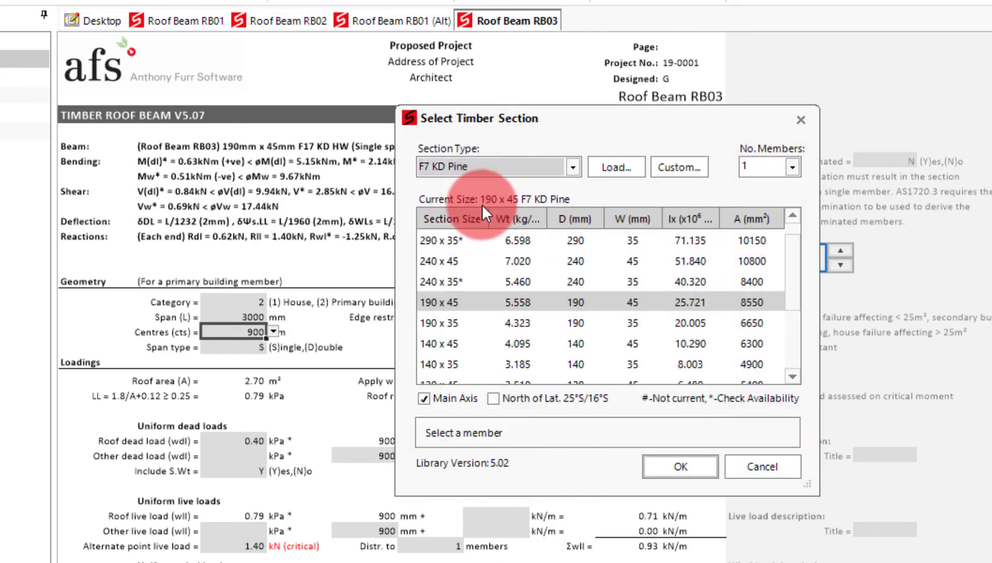
{"action": "left_click", "coordinate": [453, 306]}
{"action": "left_click", "coordinate": [662, 472]}
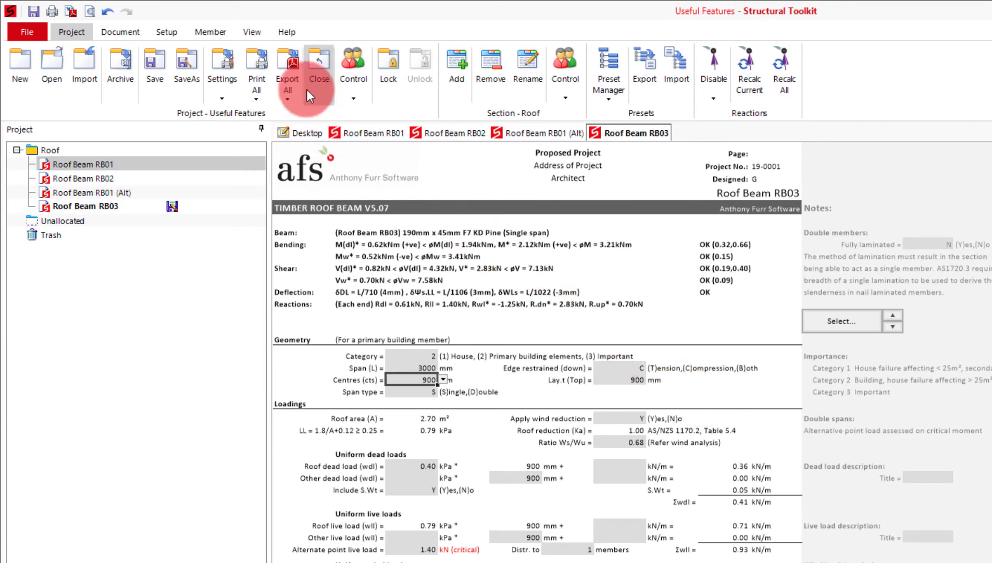
Create a member preset named 'Sheet' from the Member tools.
{"action": "left_click", "coordinate": [219, 32]}
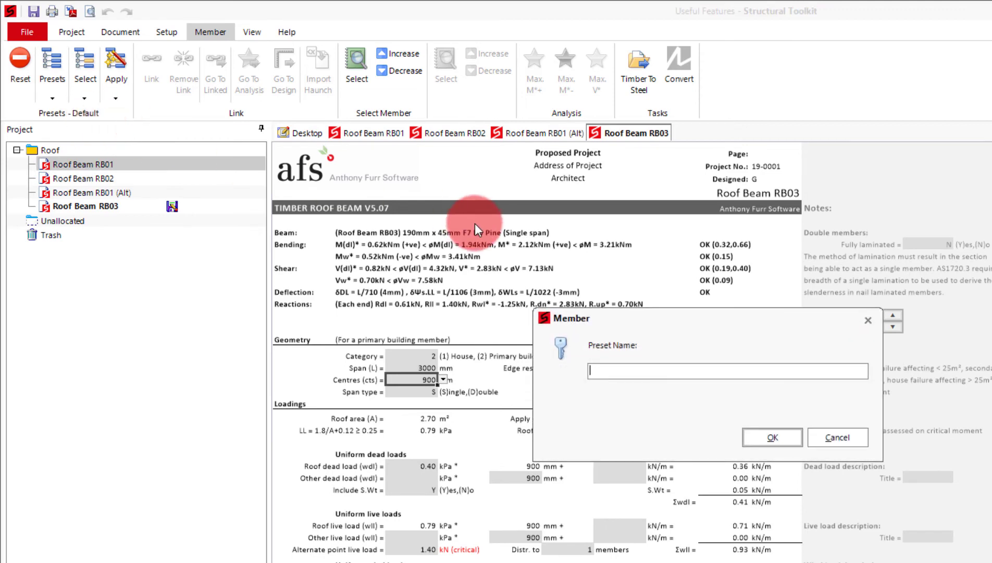
{"action": "type", "text": "Sheet"}
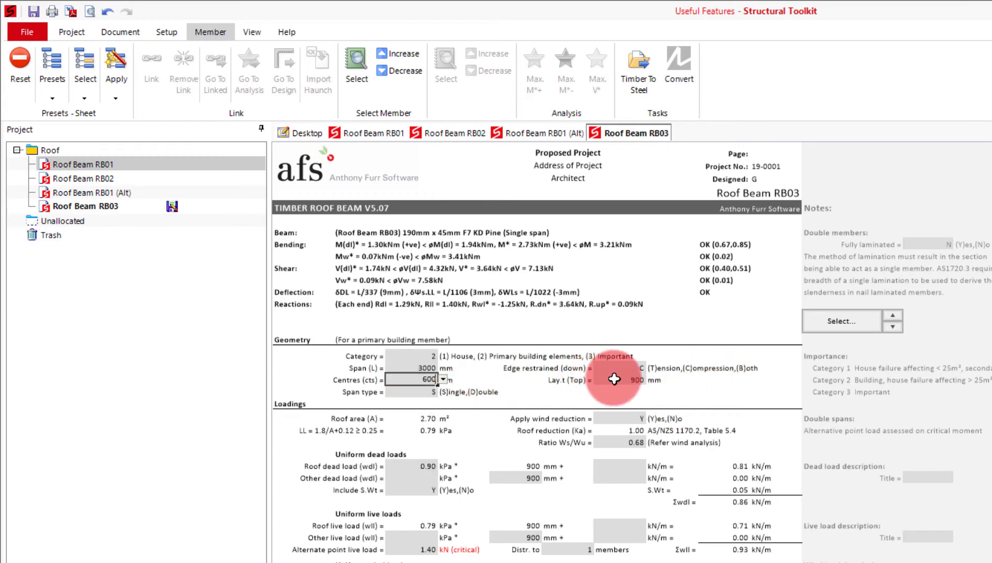
Set the top restraint spacing to 600 mm and change the timber grade to F17 KD HW.
{"action": "left_click", "coordinate": [608, 379]}
{"action": "type", "text": "600"}
{"action": "key", "text": "Return"}
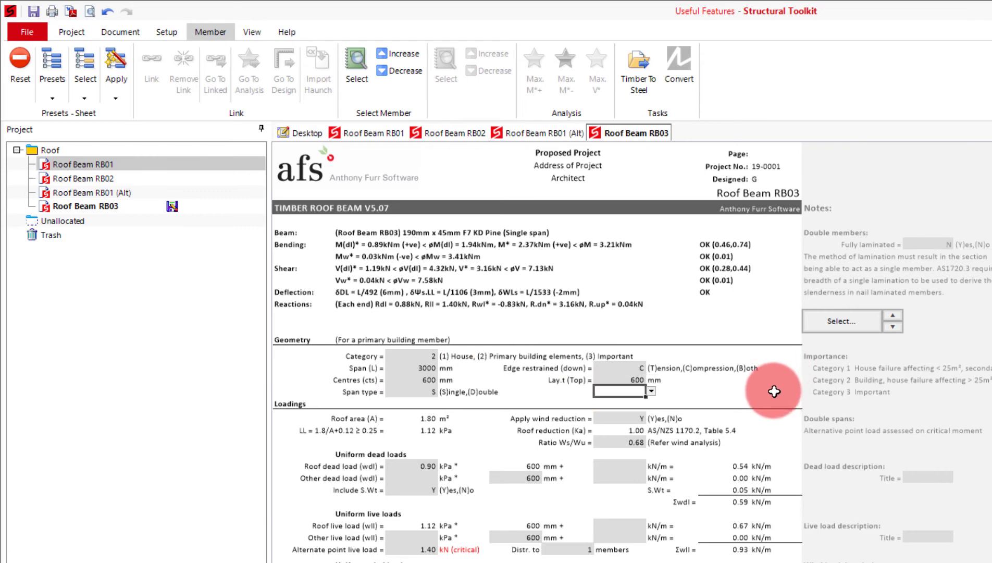
{"action": "left_click", "coordinate": [849, 328]}
{"action": "left_click", "coordinate": [644, 248]}
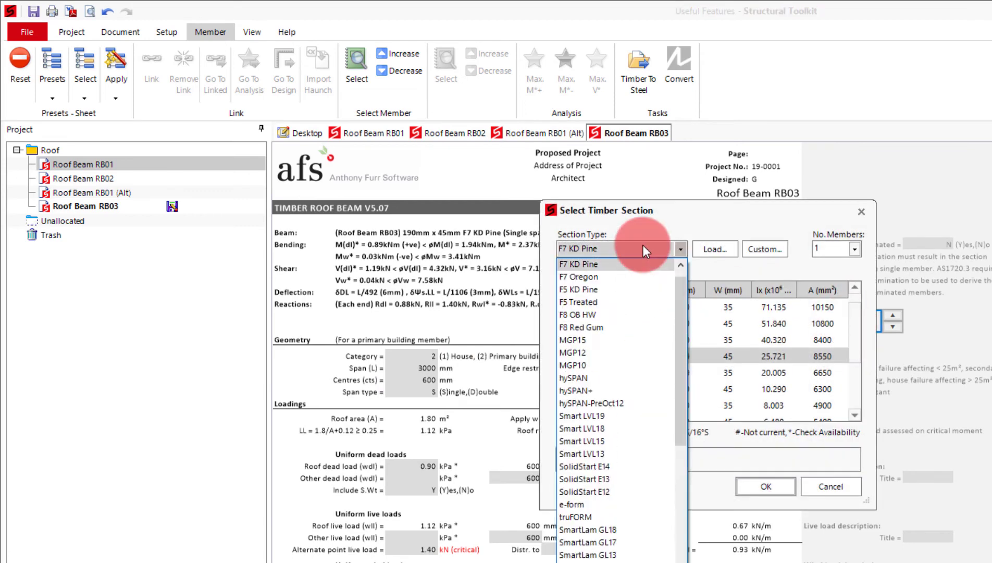
{"action": "scroll", "coordinate": [635, 288], "scroll_direction": "up", "scroll_amount": 1}
{"action": "left_click", "coordinate": [630, 265]}
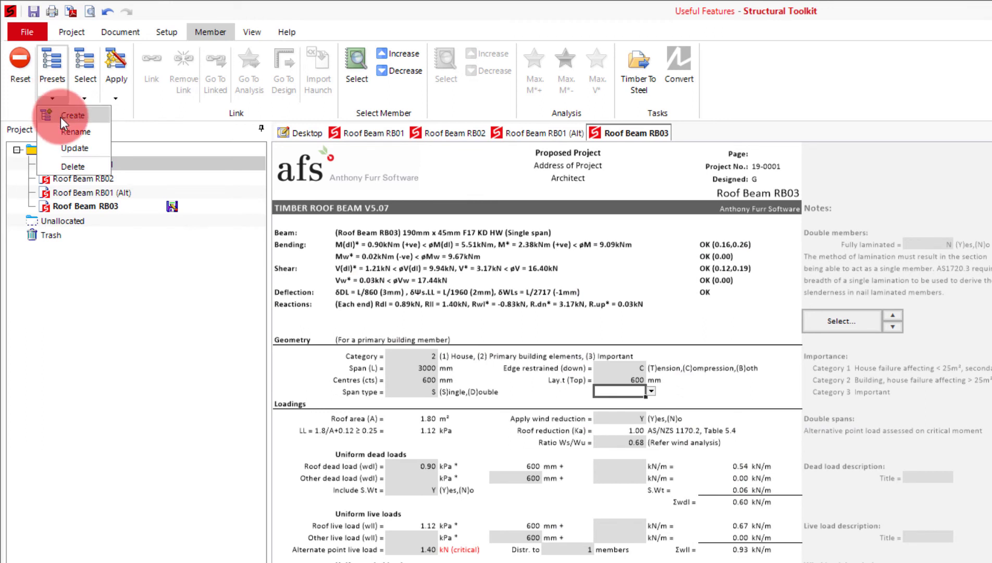
Save the current member settings as a new preset named 'Tiled'.
{"action": "left_click", "coordinate": [61, 116]}
{"action": "type", "text": "Tiled"}
{"action": "key", "text": "Return"}
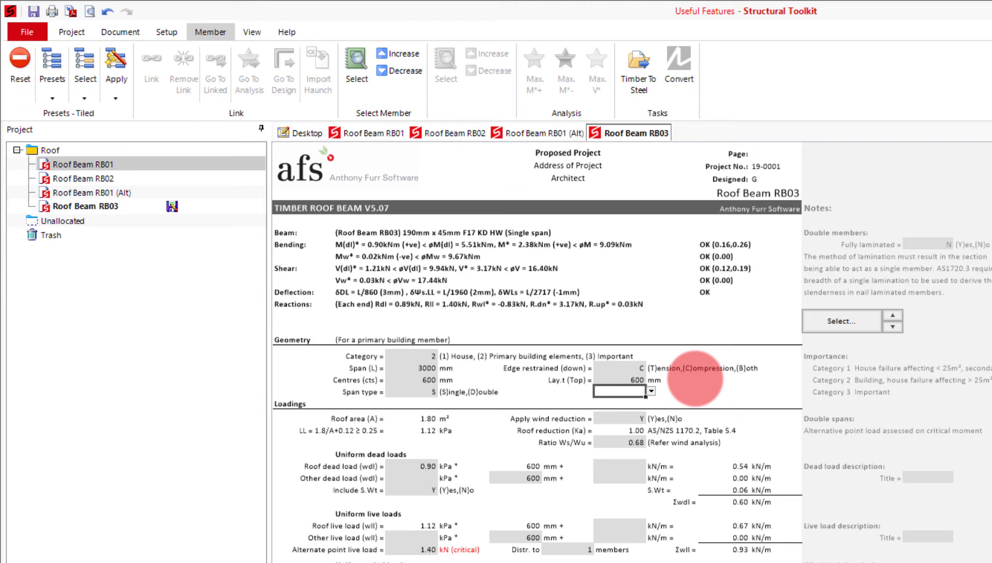
Activate the Sheet preset in the Member Preset Manager, close it, and return to the project desktop.
{"action": "left_click", "coordinate": [90, 36]}
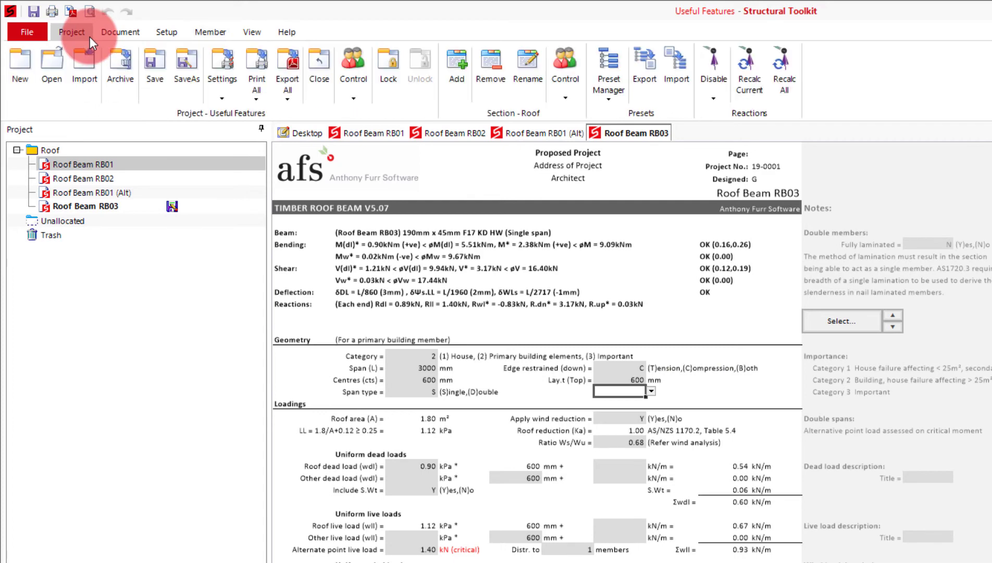
{"action": "left_click", "coordinate": [612, 80]}
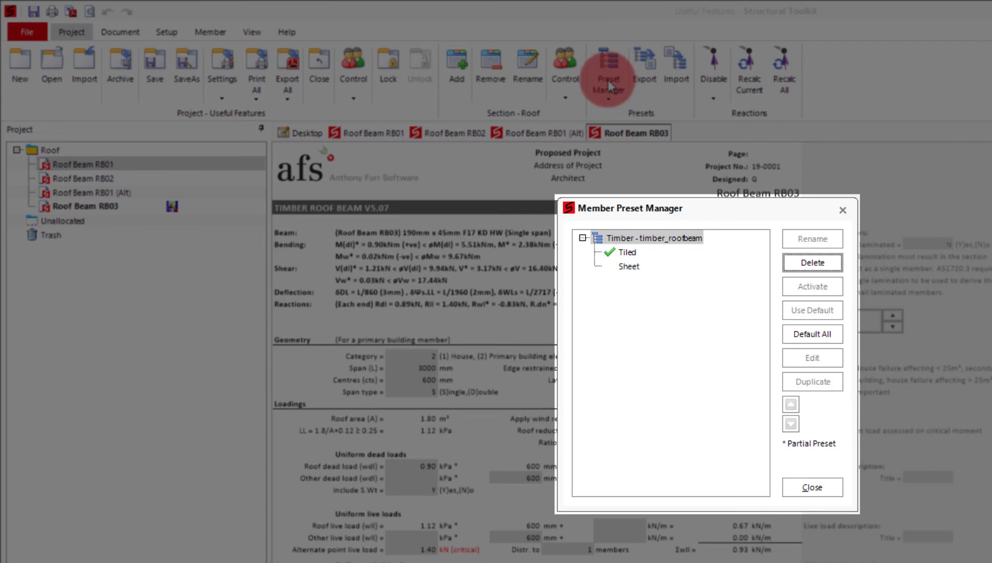
{"action": "left_click", "coordinate": [623, 265]}
{"action": "left_click", "coordinate": [810, 287]}
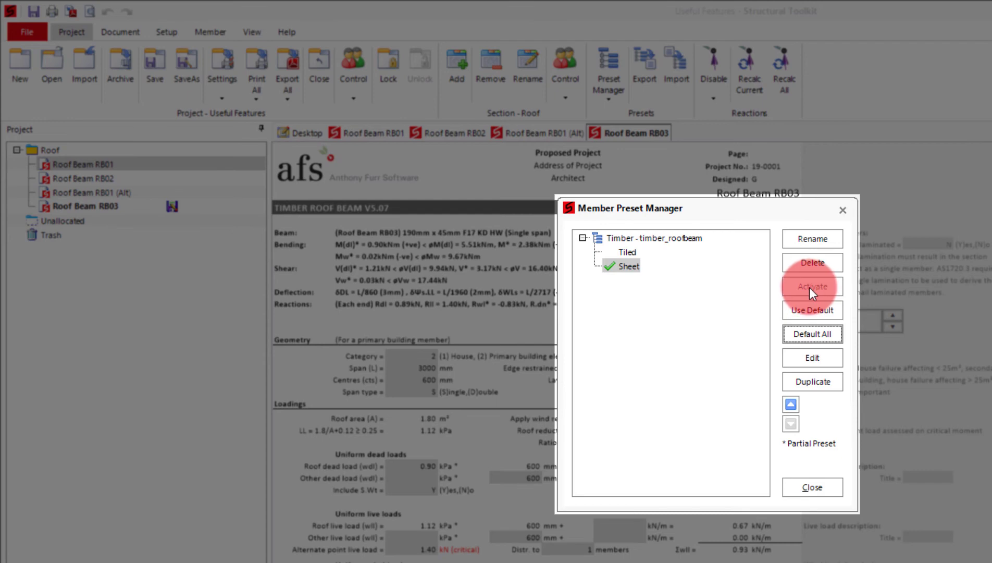
{"action": "left_click", "coordinate": [816, 313]}
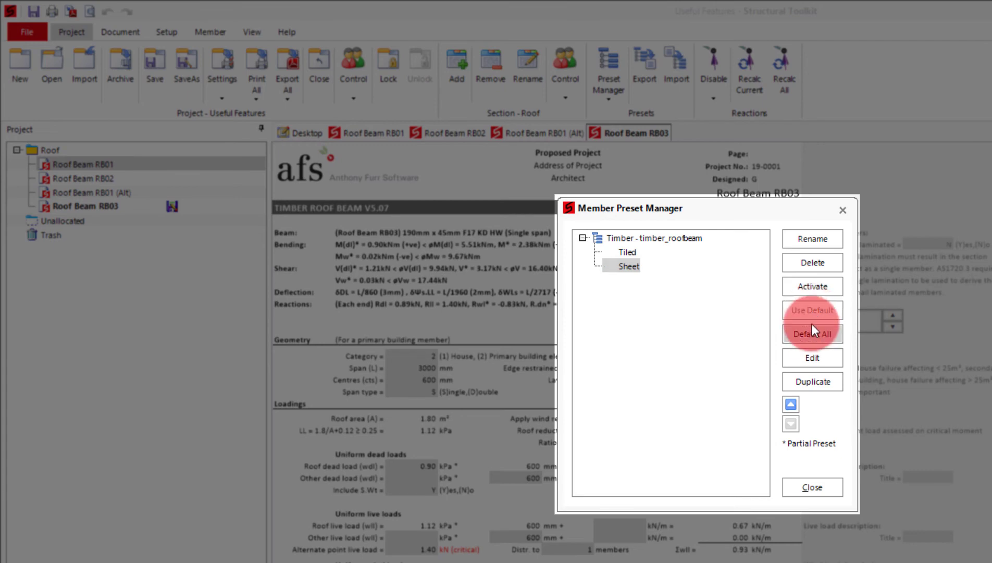
{"action": "left_click", "coordinate": [793, 332]}
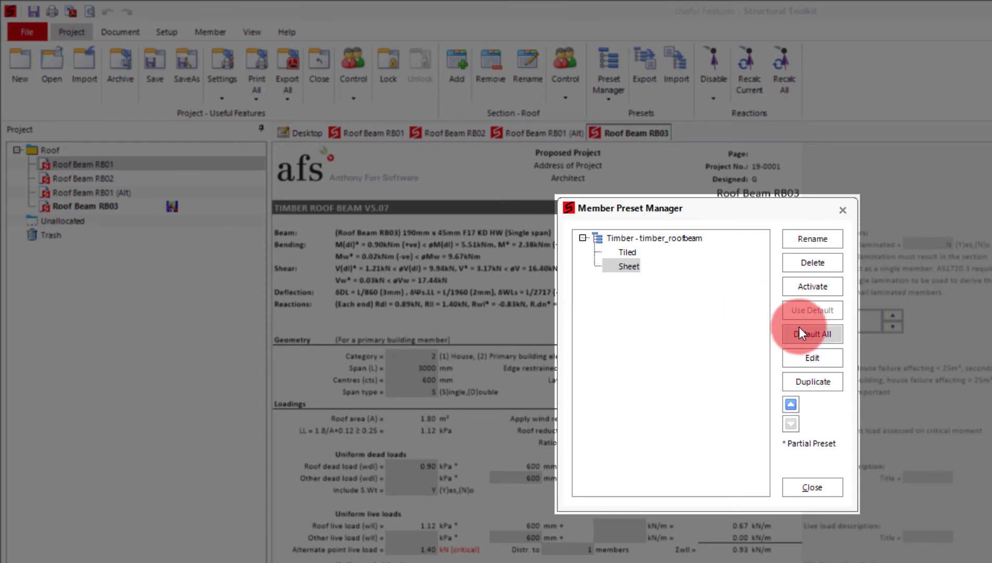
{"action": "left_click", "coordinate": [798, 285]}
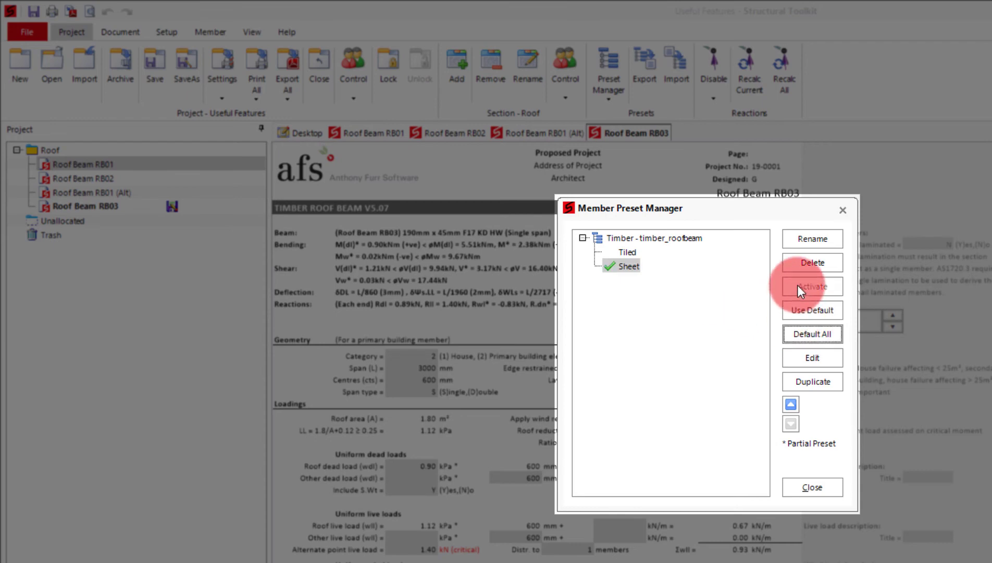
{"action": "left_click", "coordinate": [842, 211]}
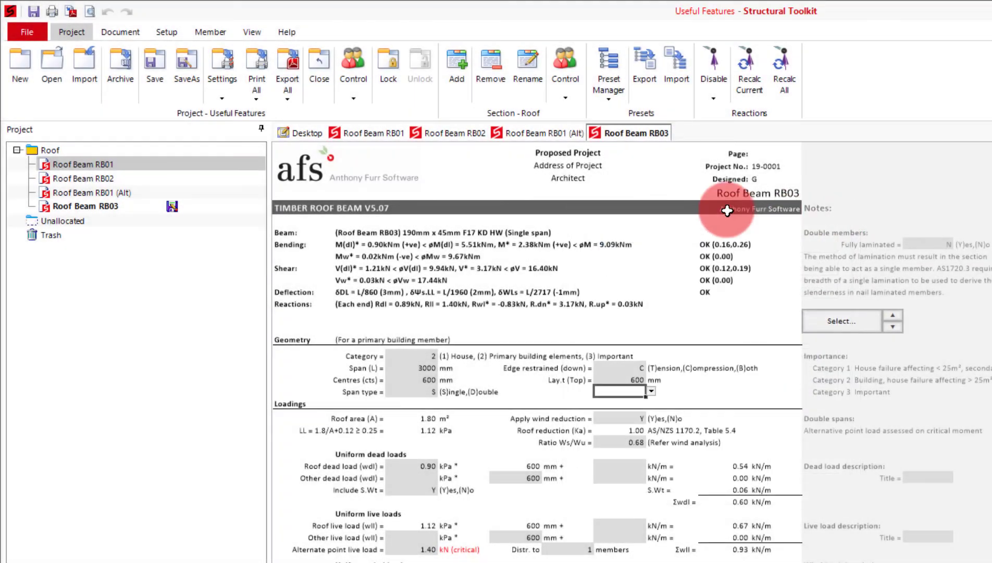
{"action": "left_click", "coordinate": [302, 131]}
Add a new timber Roof Beam, keeping the name Roof Beam RB04.
{"action": "left_click", "coordinate": [919, 308]}
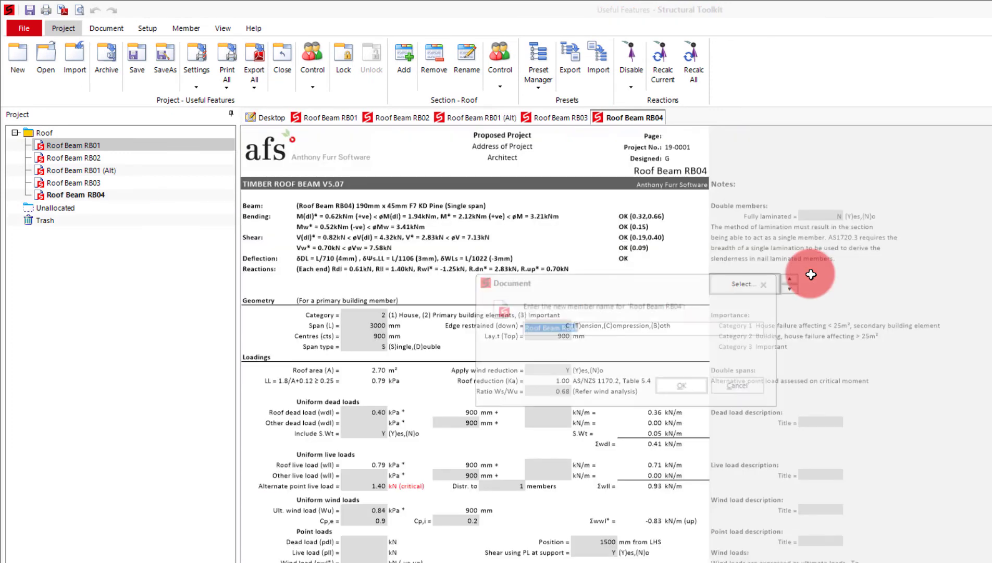
{"action": "left_click", "coordinate": [669, 385]}
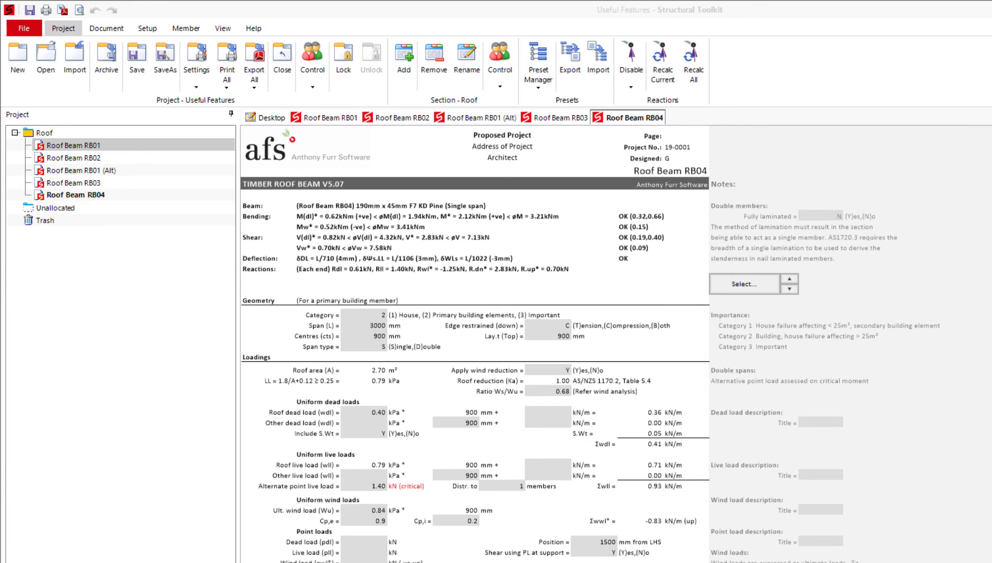
Apply the Tiled preset to RB04 and commit its 3500 mm span.
{"action": "left_click", "coordinate": [196, 25]}
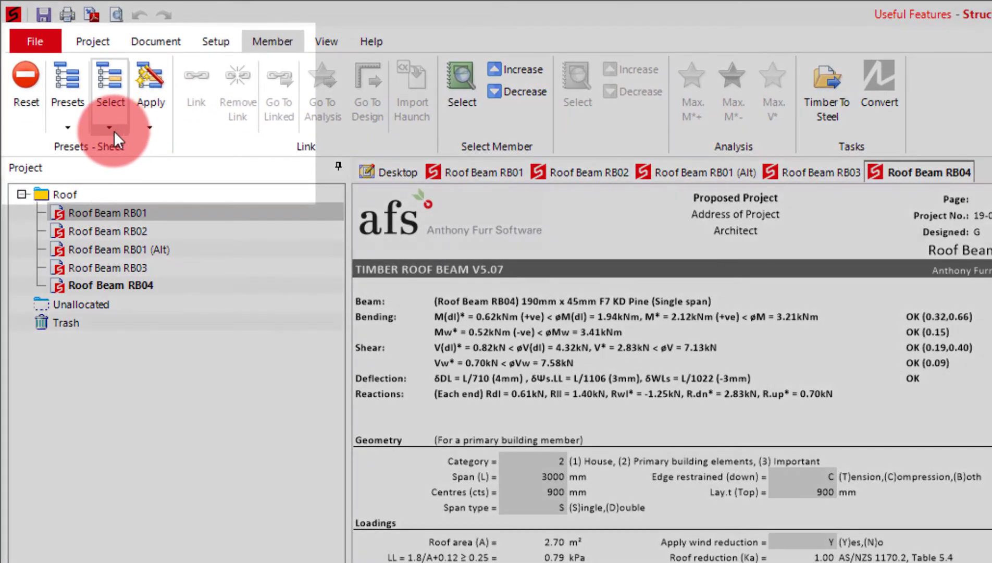
{"action": "left_click", "coordinate": [107, 125]}
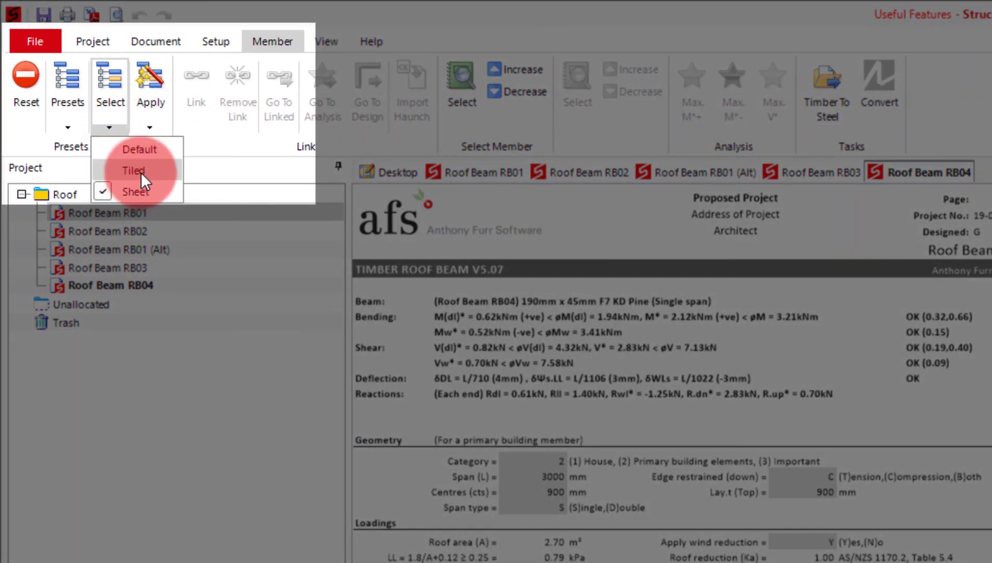
{"action": "left_click", "coordinate": [139, 172]}
{"action": "left_click", "coordinate": [149, 100]}
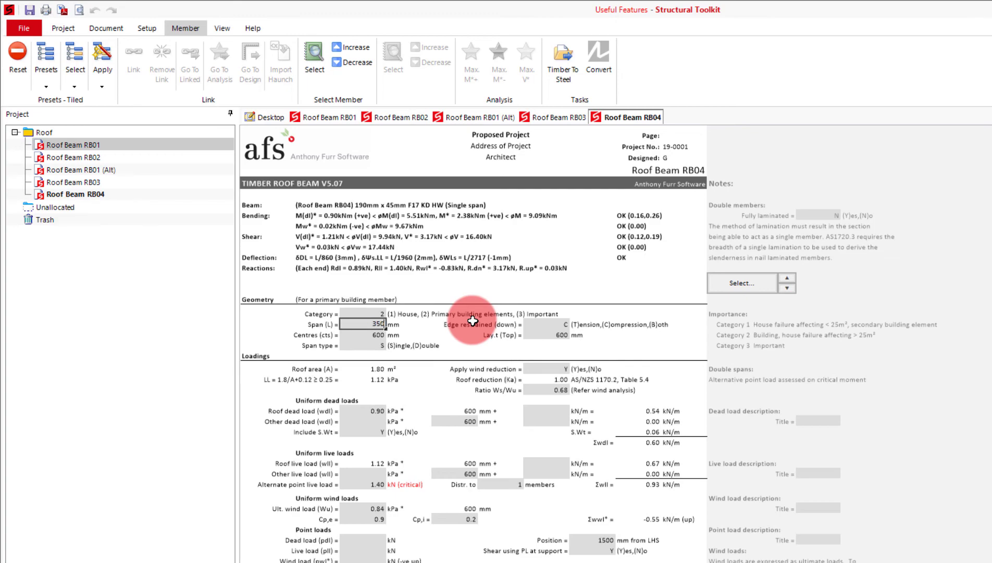
{"action": "key", "text": "Return"}
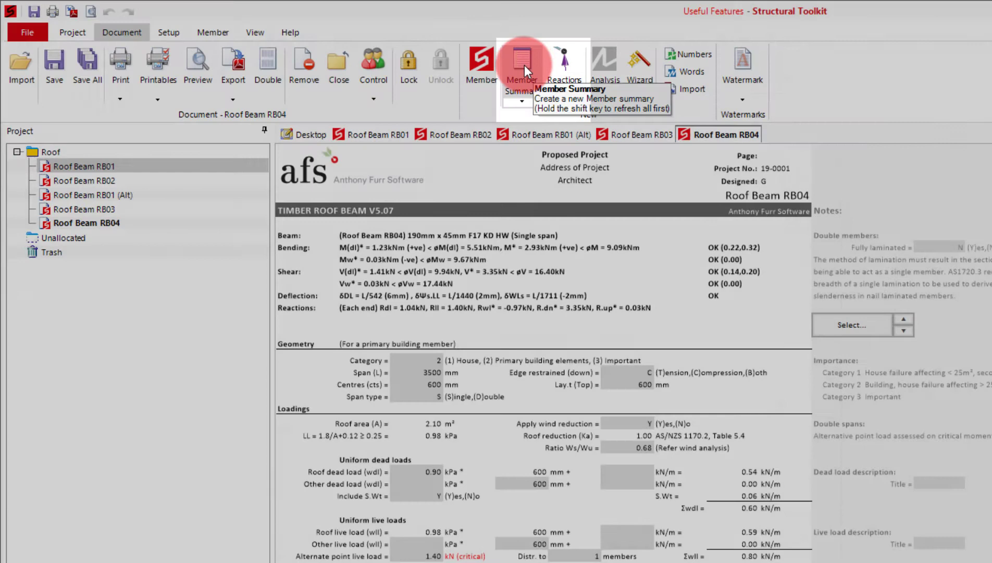
Generate the member summary in Spreadsheet format, replacing the existing summary.
{"action": "left_click", "coordinate": [522, 64]}
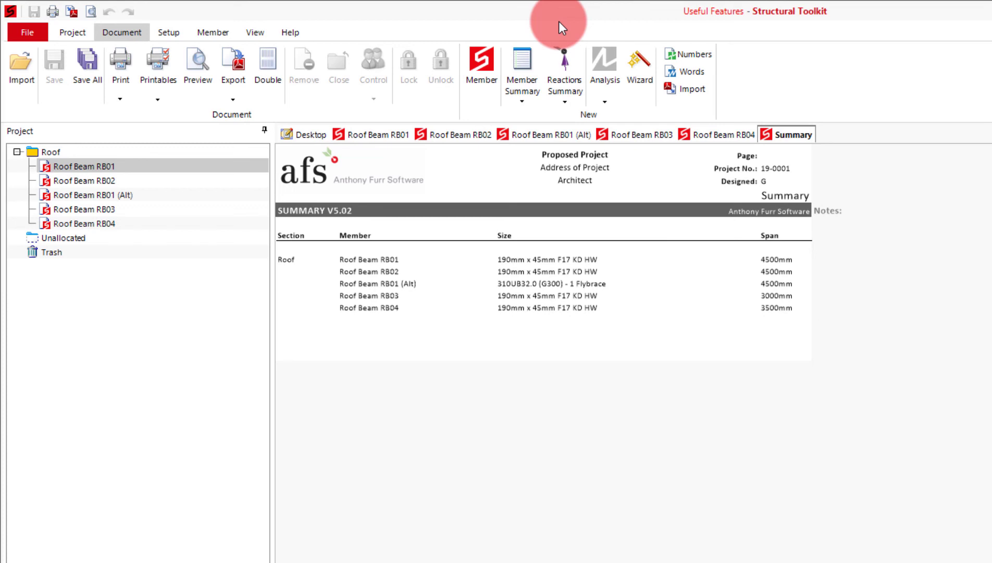
{"action": "left_click", "coordinate": [526, 100]}
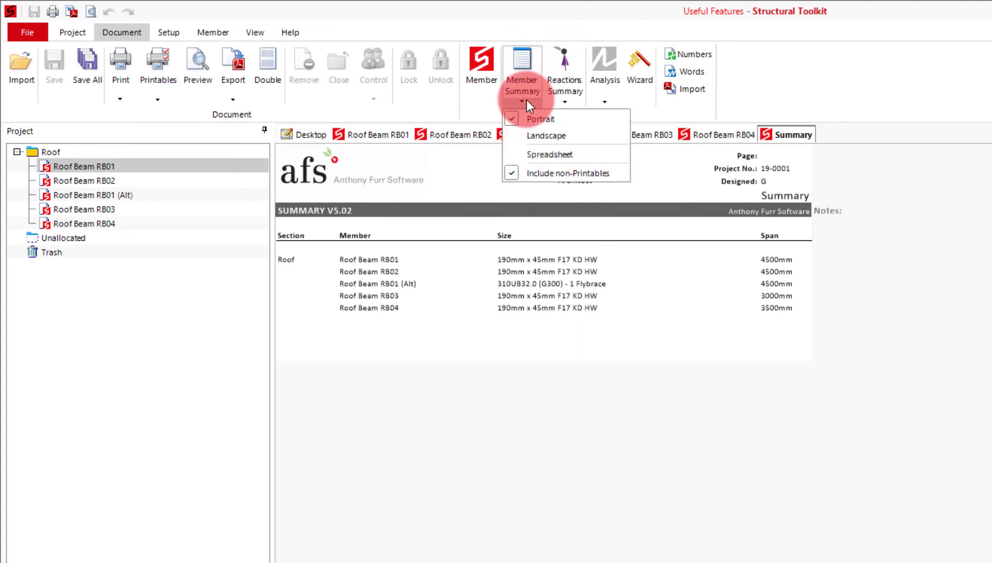
{"action": "left_click", "coordinate": [544, 153]}
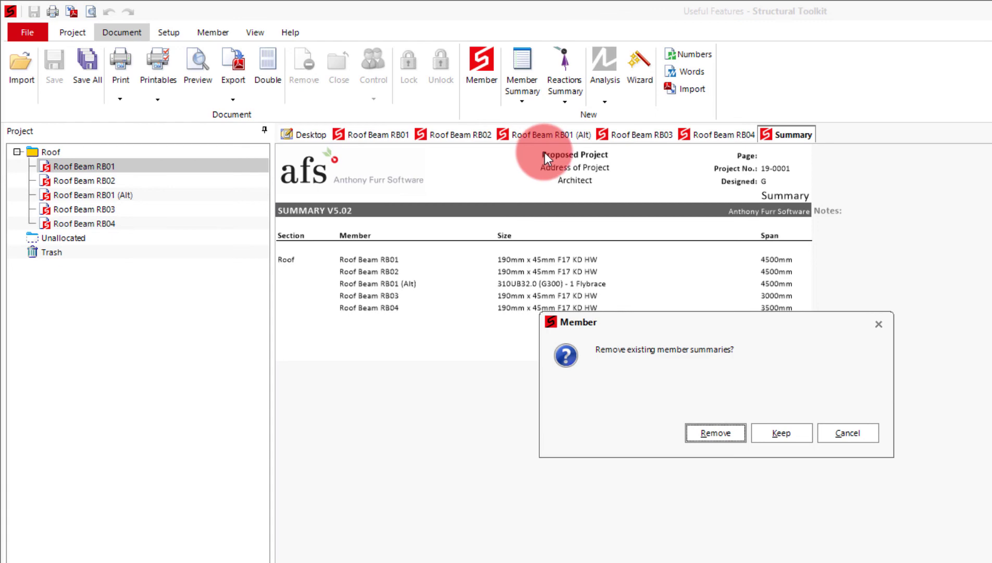
{"action": "left_click", "coordinate": [731, 434]}
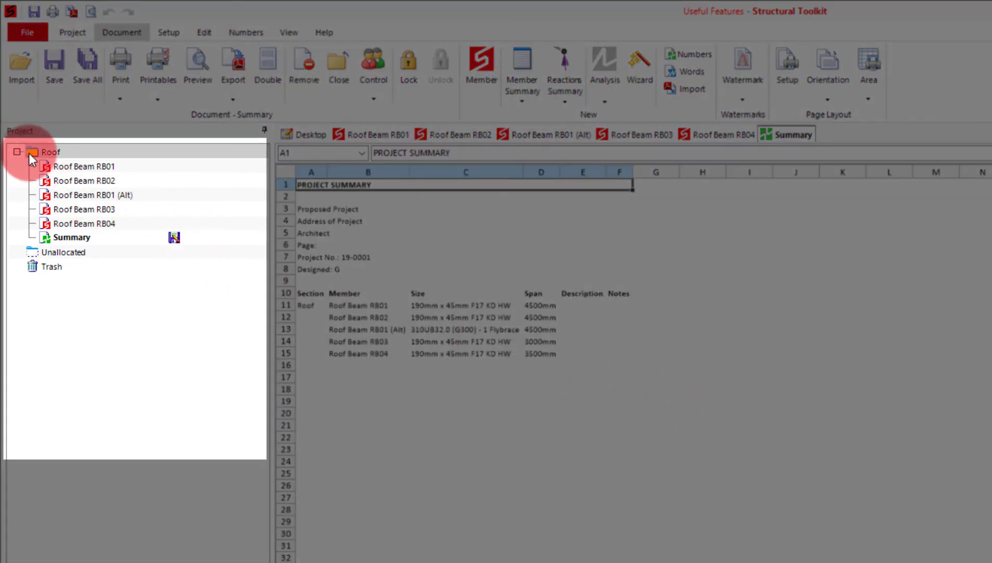
Create a Reactions Summary, agreeing to close all documents and recalculate reactions.
{"action": "right_click", "coordinate": [29, 153]}
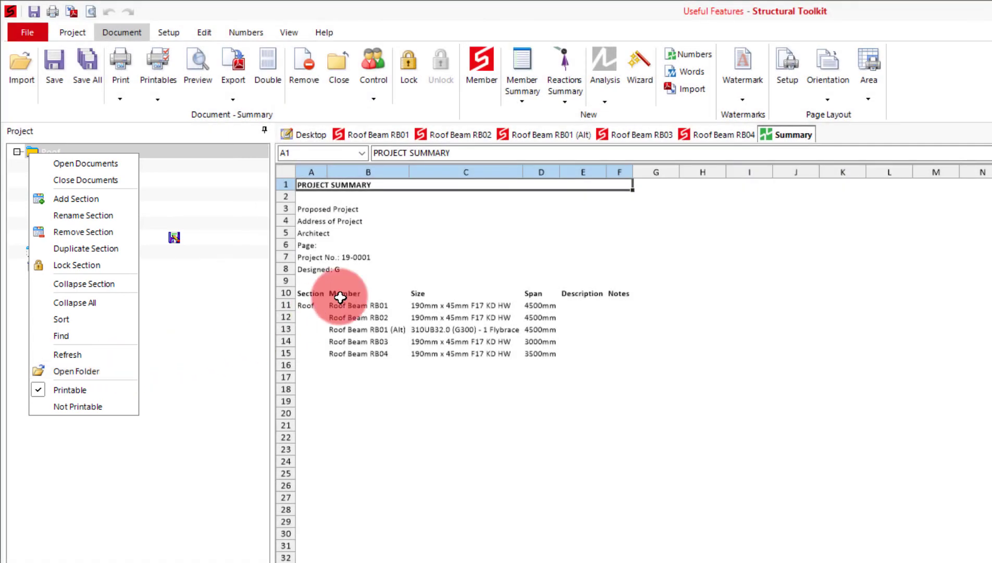
{"action": "left_click", "coordinate": [566, 15]}
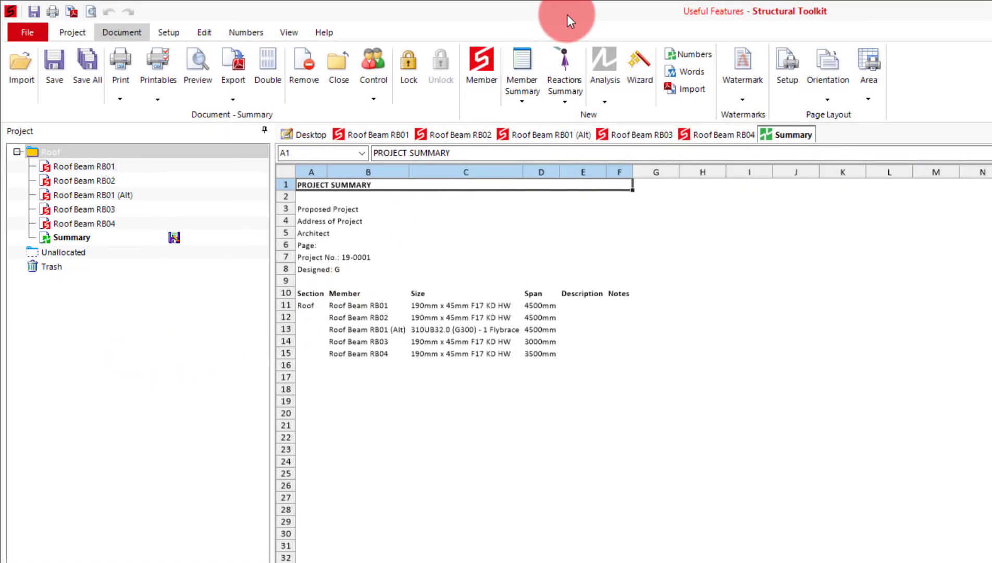
{"action": "left_click", "coordinate": [572, 78], "text": "shift"}
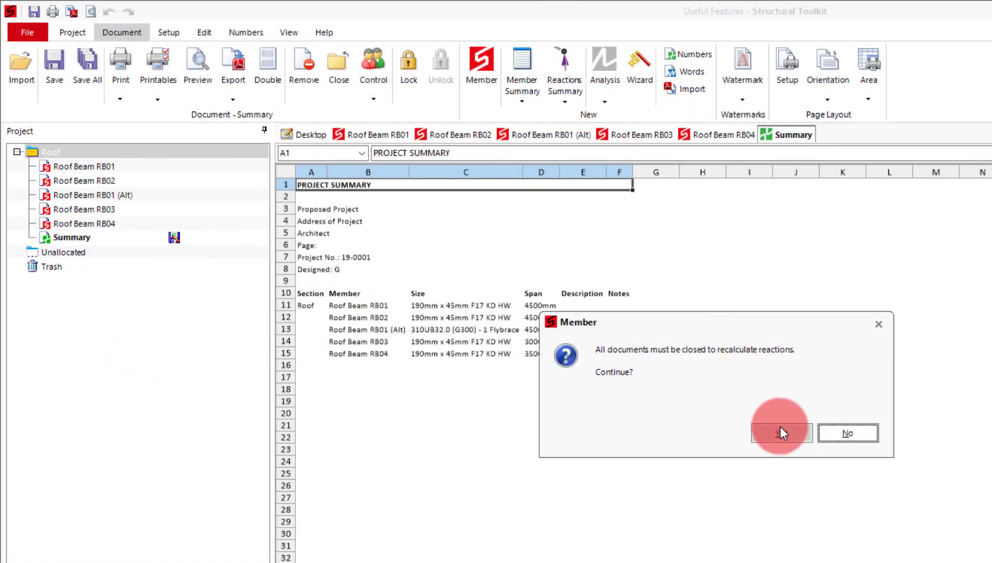
{"action": "left_click", "coordinate": [782, 432]}
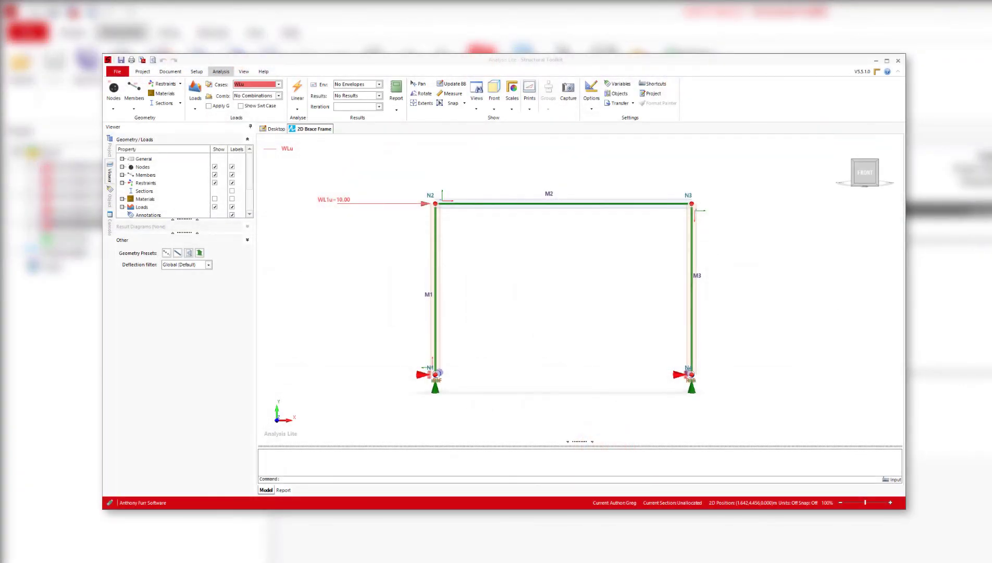
Run a Linear analysis of the 2D Brace Frame model.
{"action": "left_click", "coordinate": [297, 93]}
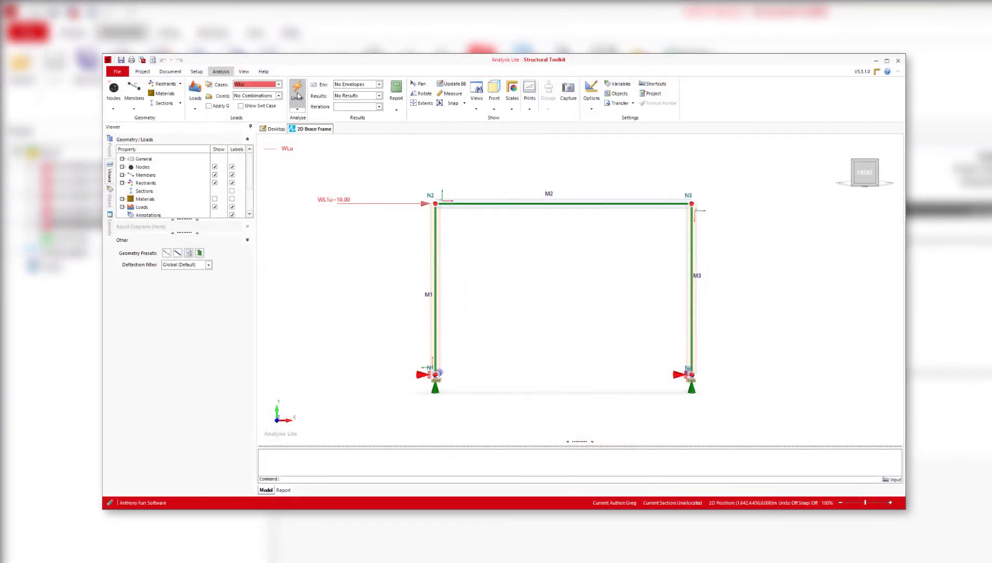